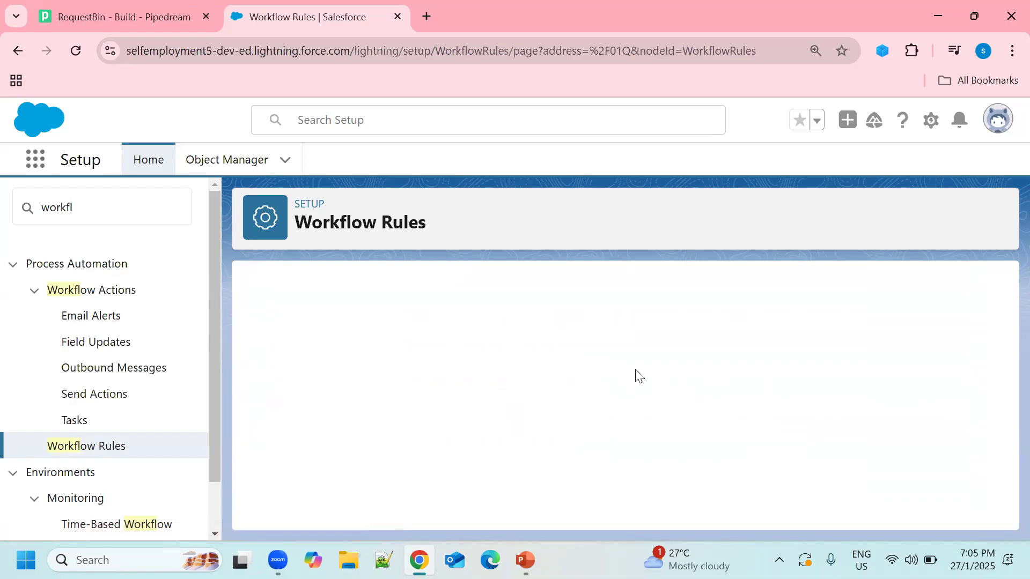
Continue with Workflow Rules and start a new workflow rule for the Account object
{"action": "scroll", "coordinate": [631, 367], "scroll_direction": "down", "scroll_amount": 3}
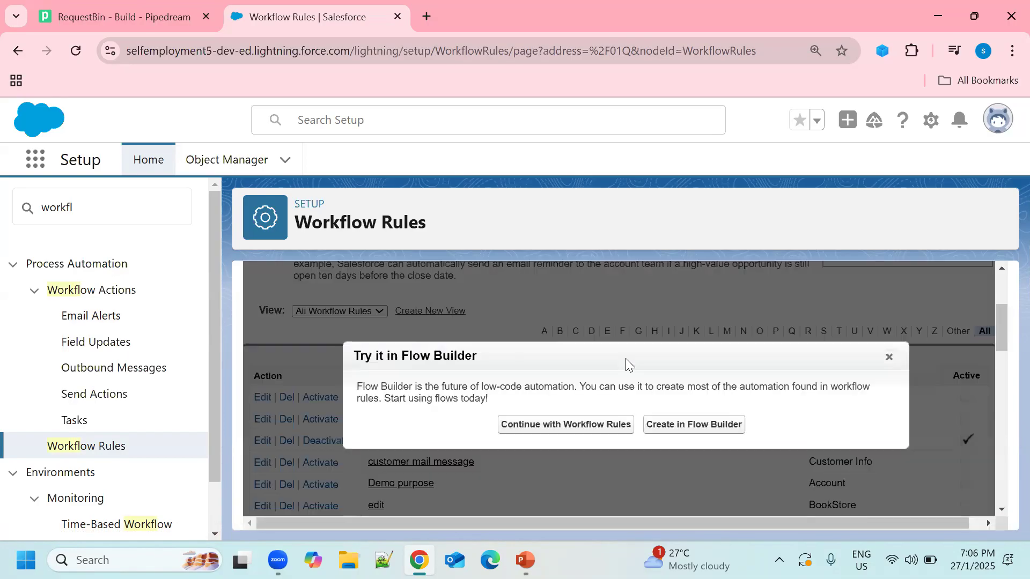
{"action": "left_click", "coordinate": [585, 424]}
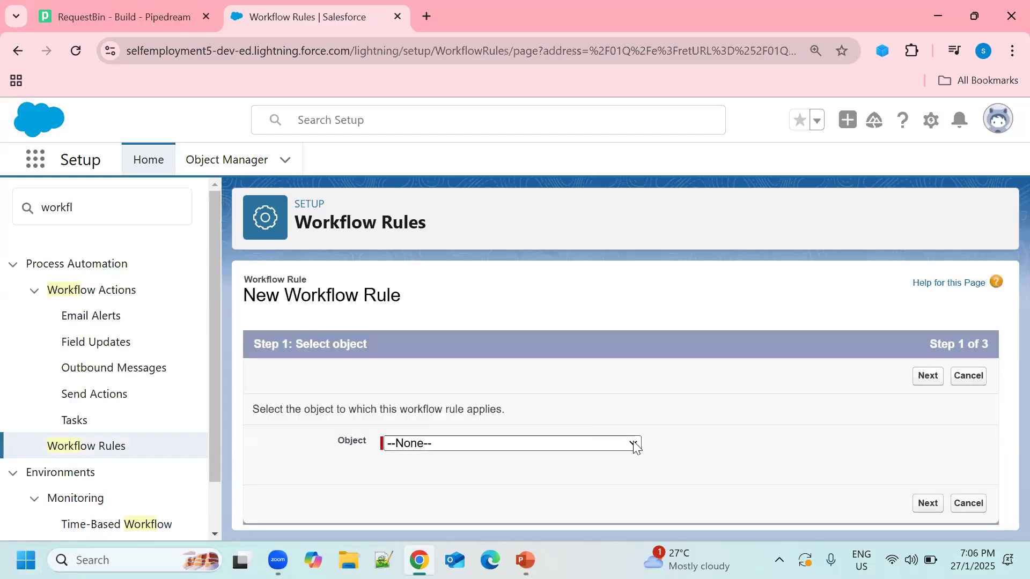
{"action": "left_click", "coordinate": [633, 444]}
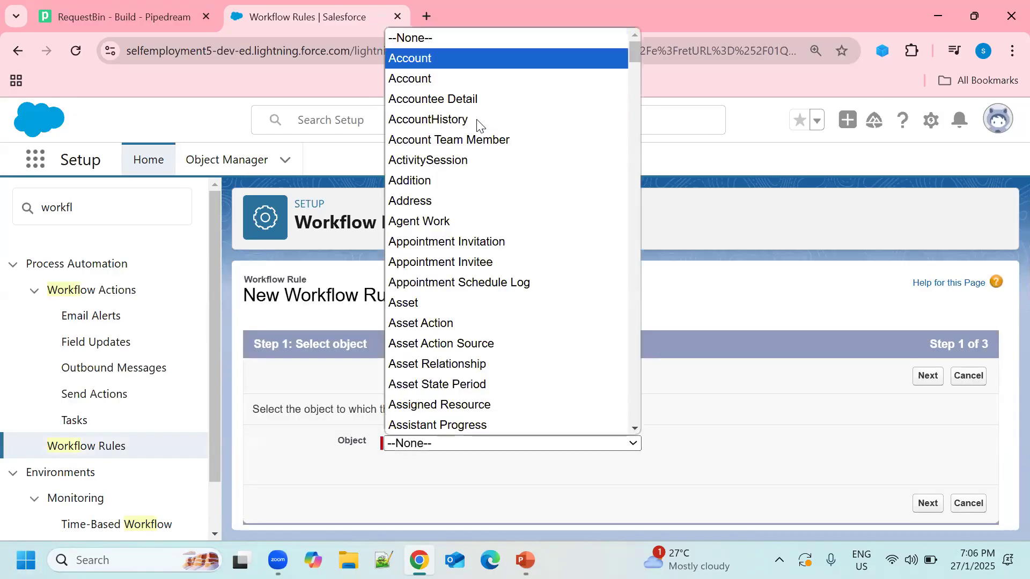
{"action": "key", "text": "Return"}
{"action": "left_click", "coordinate": [928, 504]}
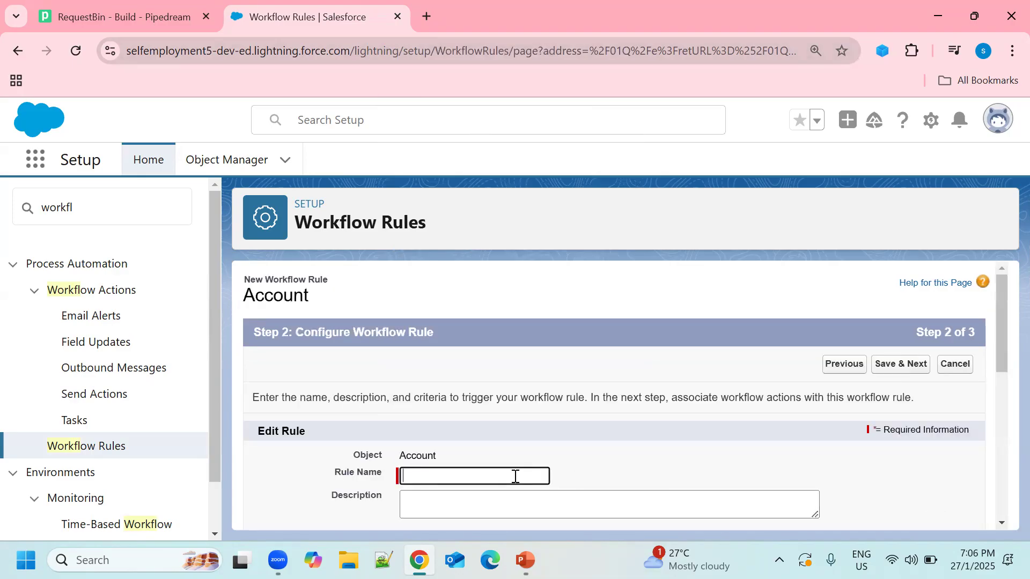
Name the rule "Demo purpose" and set it to be evaluated only when a record is created
{"action": "type", "text": "De"}
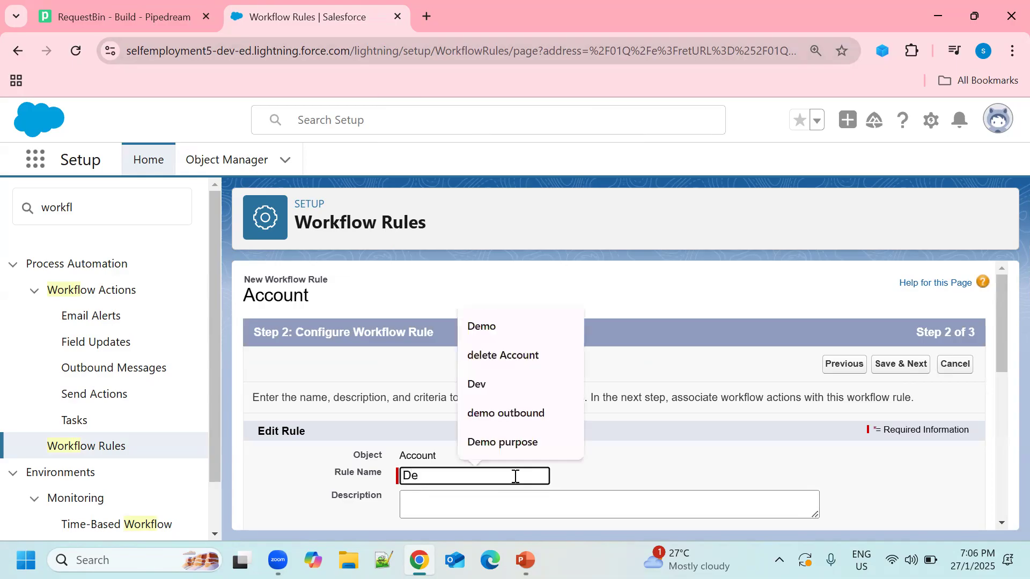
{"action": "type", "text": "mo"}
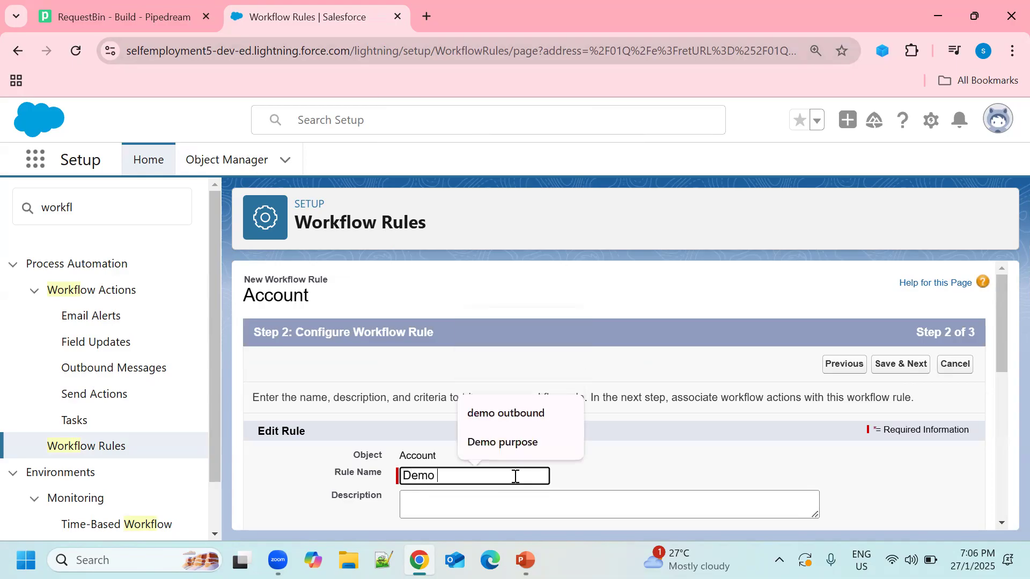
{"action": "type", "text": "  purpose"}
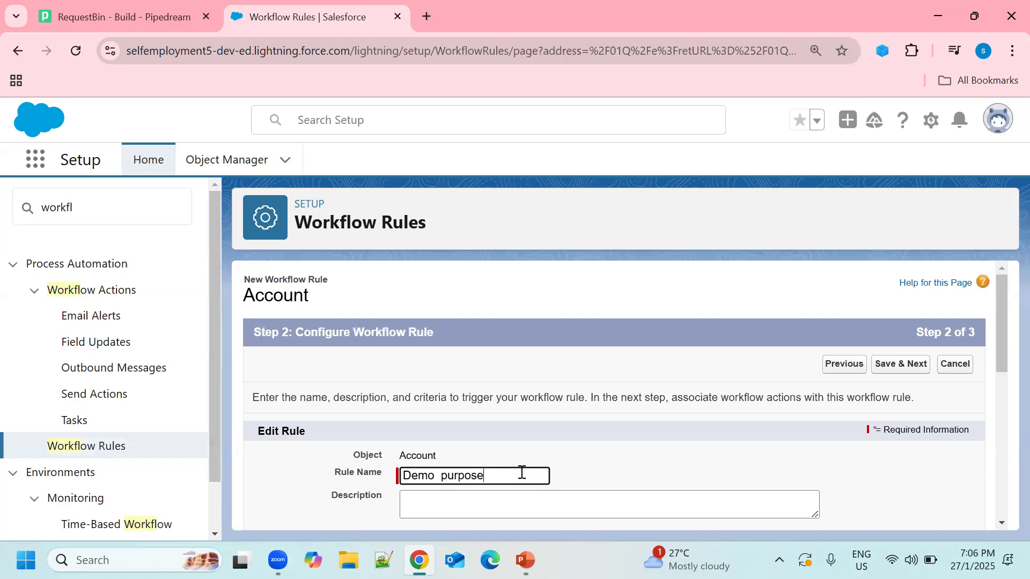
{"action": "scroll", "coordinate": [531, 472], "scroll_direction": "down", "scroll_amount": 3}
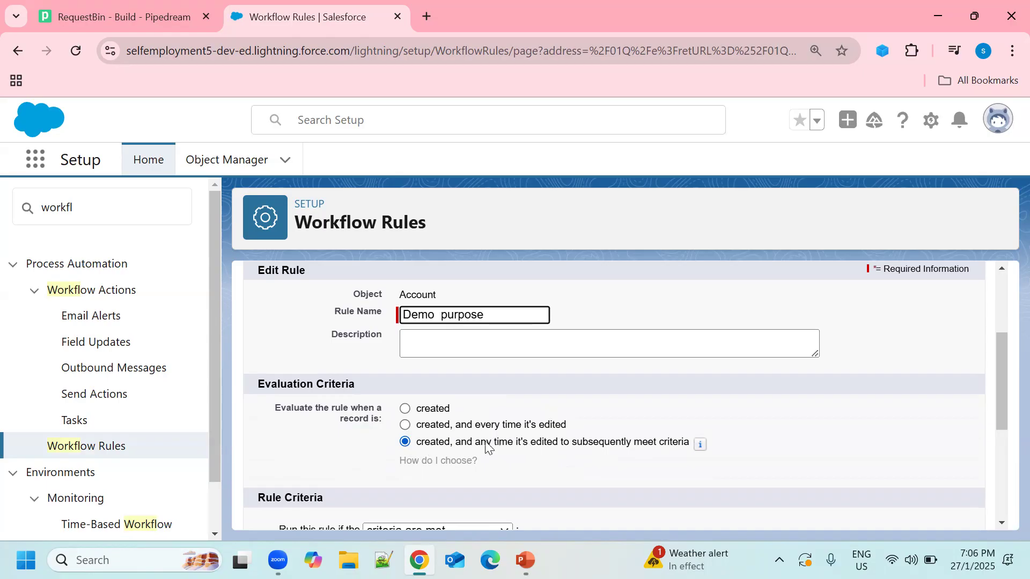
{"action": "left_click", "coordinate": [406, 411]}
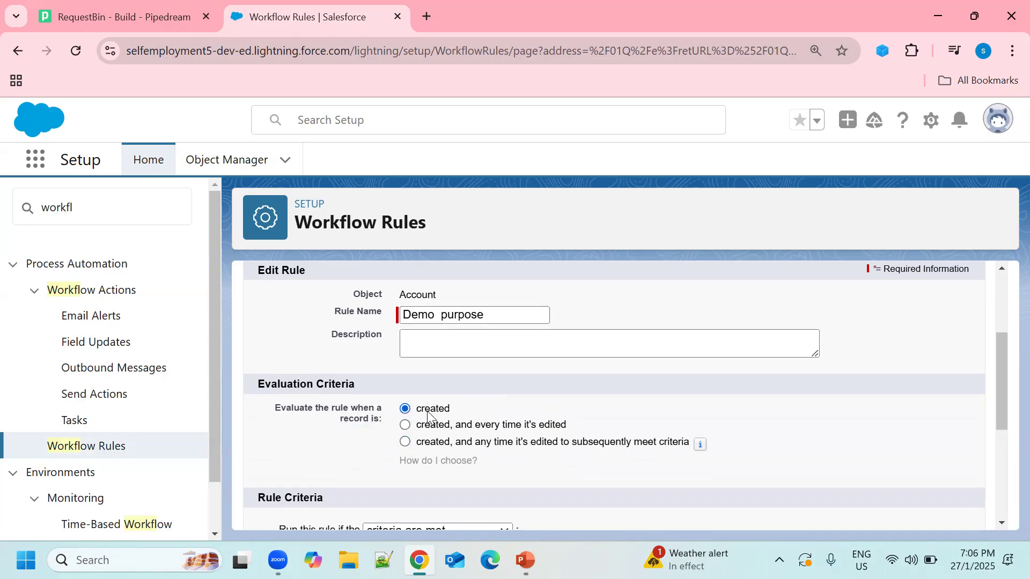
{"action": "scroll", "coordinate": [513, 402], "scroll_direction": "down", "scroll_amount": 1}
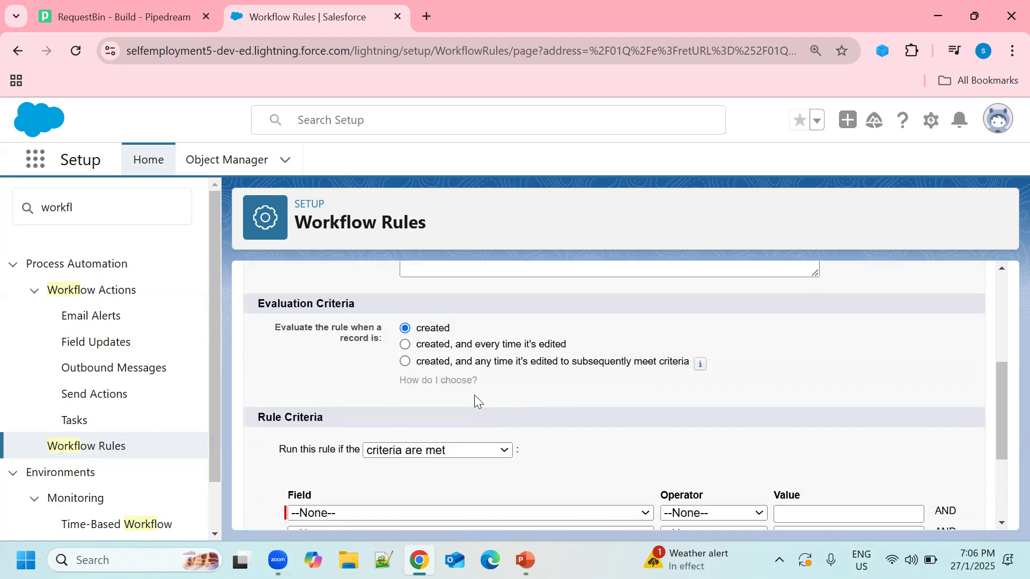
{"action": "scroll", "coordinate": [387, 311], "scroll_direction": "down", "scroll_amount": 3}
{"action": "scroll", "coordinate": [525, 315], "scroll_direction": "up", "scroll_amount": 2}
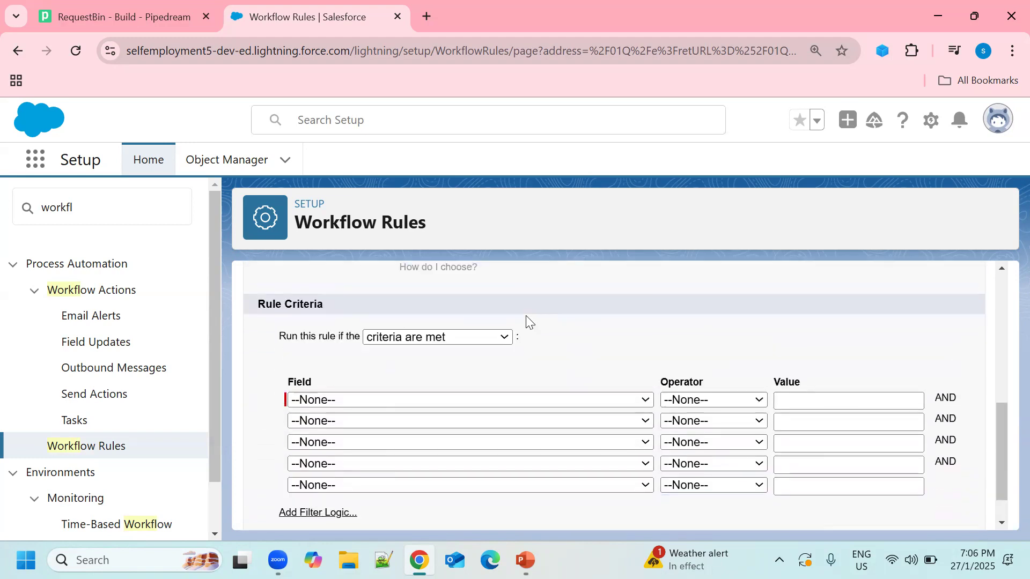
{"action": "left_click", "coordinate": [501, 374]}
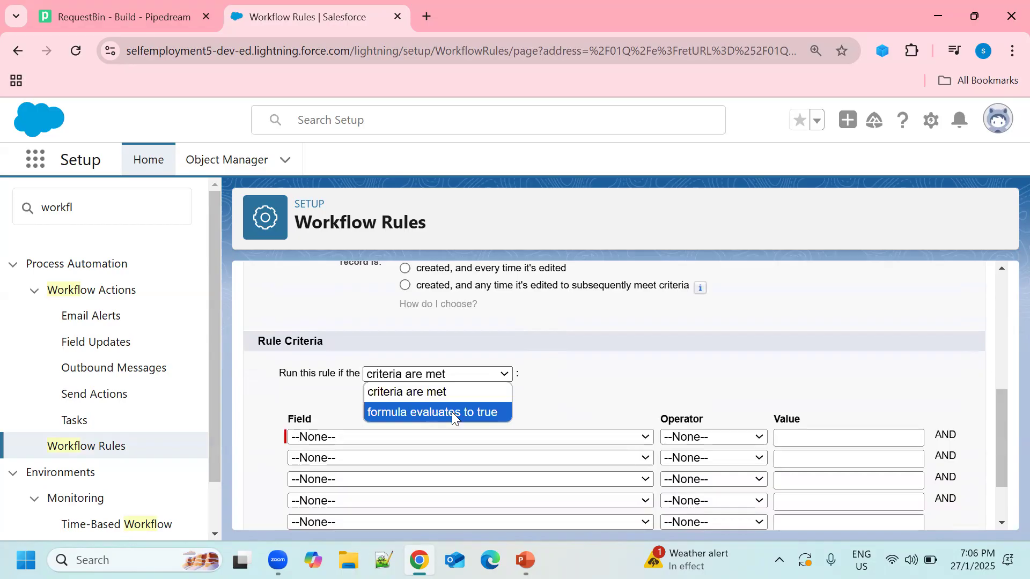
{"action": "left_click", "coordinate": [451, 412]}
{"action": "left_click", "coordinate": [500, 378]}
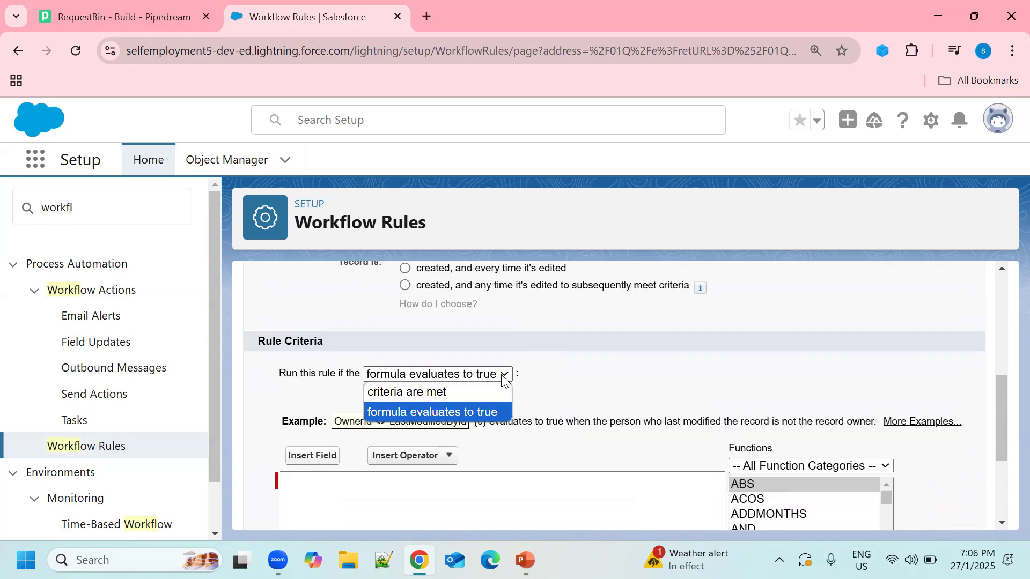
{"action": "left_click", "coordinate": [456, 391]}
Set the first rule criterion to Account: Account Name equals "Outbound Demo" and save the rule configuration
{"action": "scroll", "coordinate": [541, 377], "scroll_direction": "down", "scroll_amount": 2}
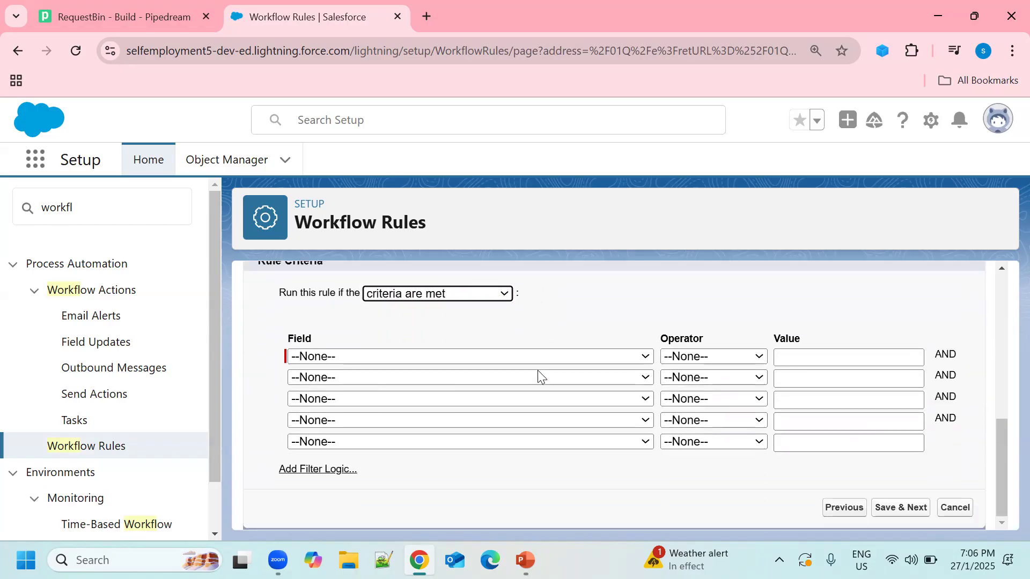
{"action": "left_click", "coordinate": [646, 358]}
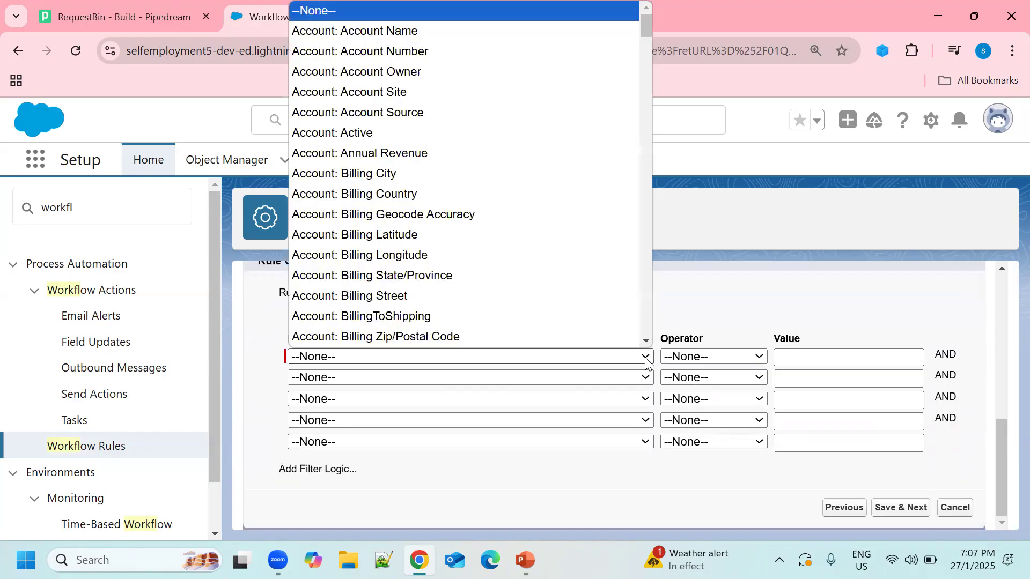
{"action": "left_click", "coordinate": [420, 30]}
{"action": "left_click", "coordinate": [753, 355]}
{"action": "left_click", "coordinate": [714, 134]}
{"action": "left_click", "coordinate": [858, 356]}
{"action": "type", "text": "Outbound"}
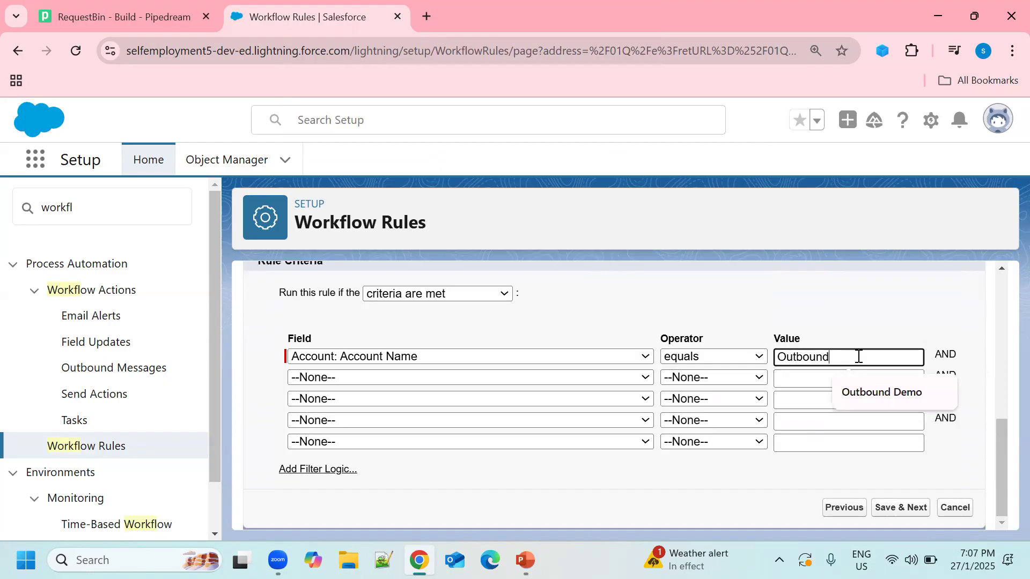
{"action": "type", "text": " Demo"}
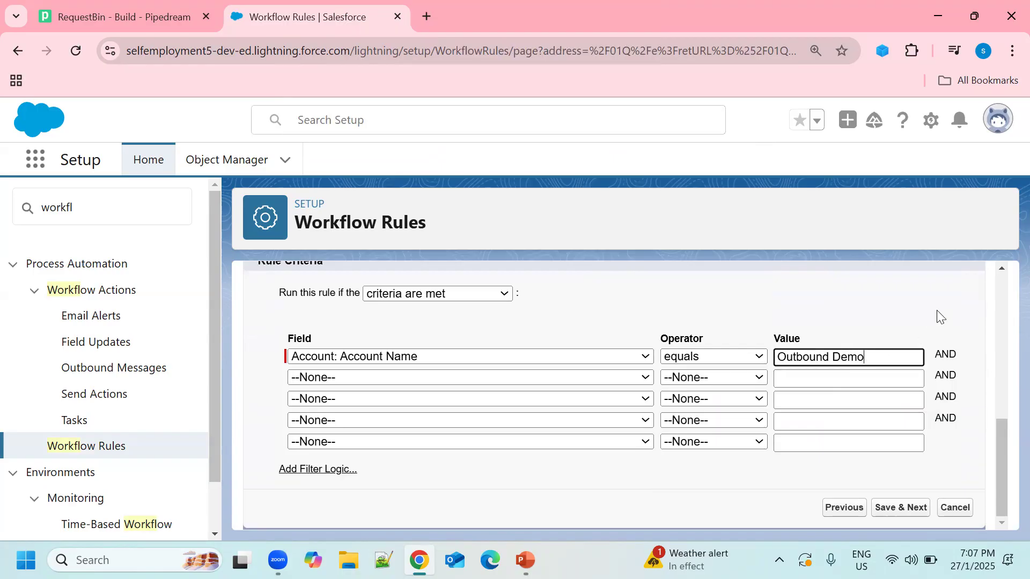
{"action": "left_click", "coordinate": [908, 514]}
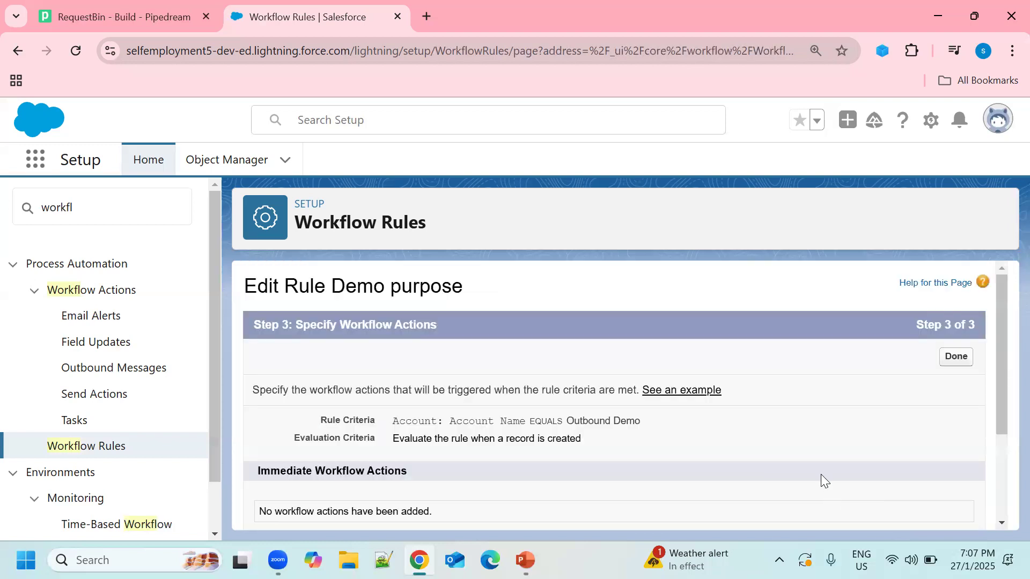
Add a new outbound message as an immediate workflow action of the rule
{"action": "scroll", "coordinate": [599, 352], "scroll_direction": "down", "scroll_amount": 2}
{"action": "scroll", "coordinate": [598, 352], "scroll_direction": "down", "scroll_amount": 1}
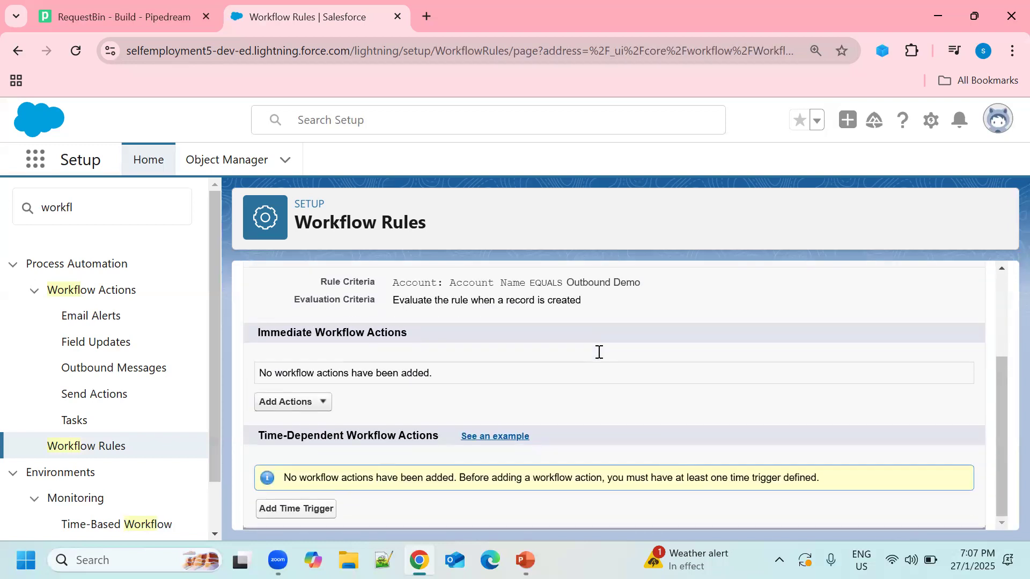
{"action": "left_click", "coordinate": [321, 408]}
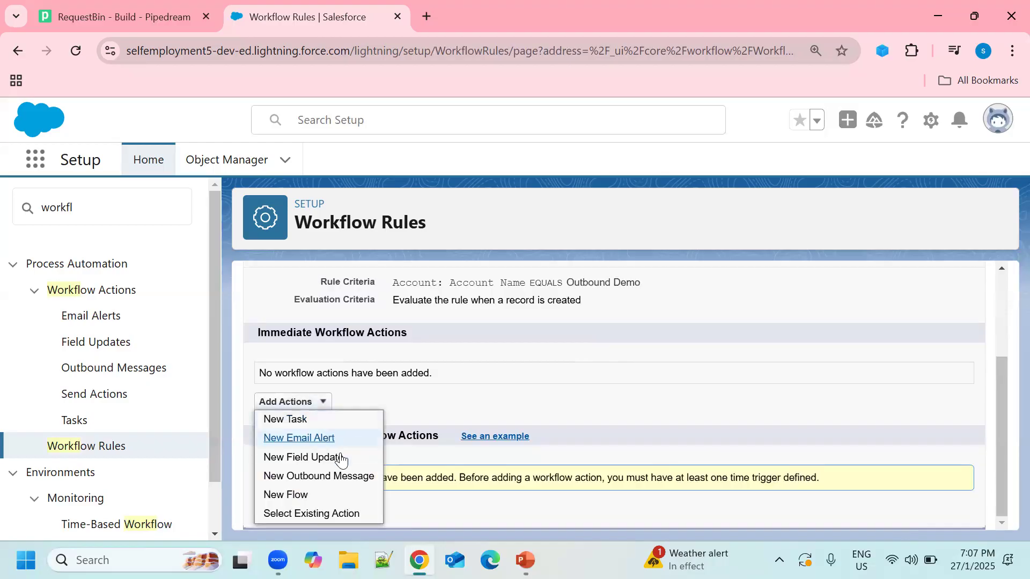
{"action": "left_click", "coordinate": [304, 476]}
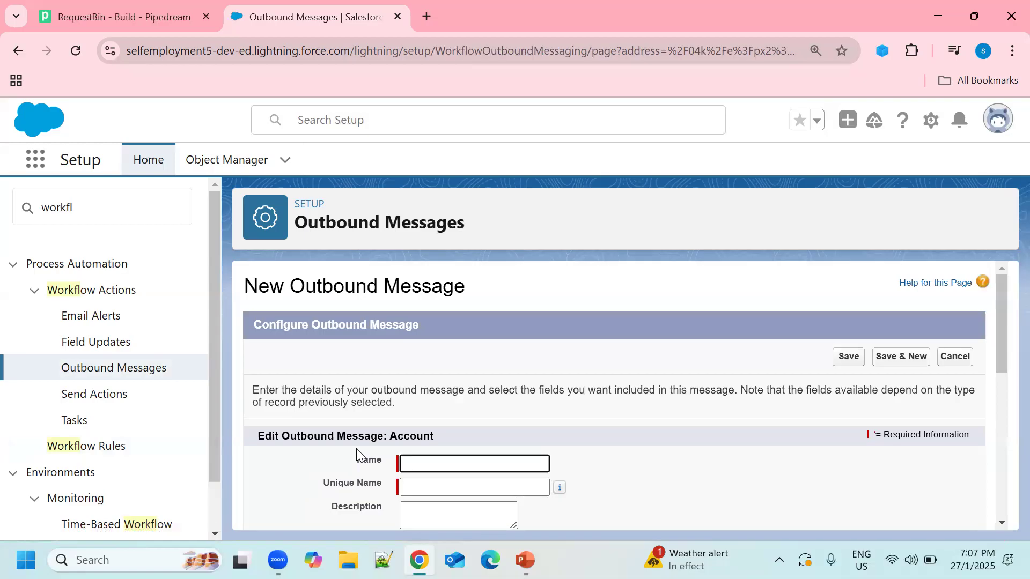
Name the outbound message "Outbound message for demo"
{"action": "left_click", "coordinate": [472, 459]}
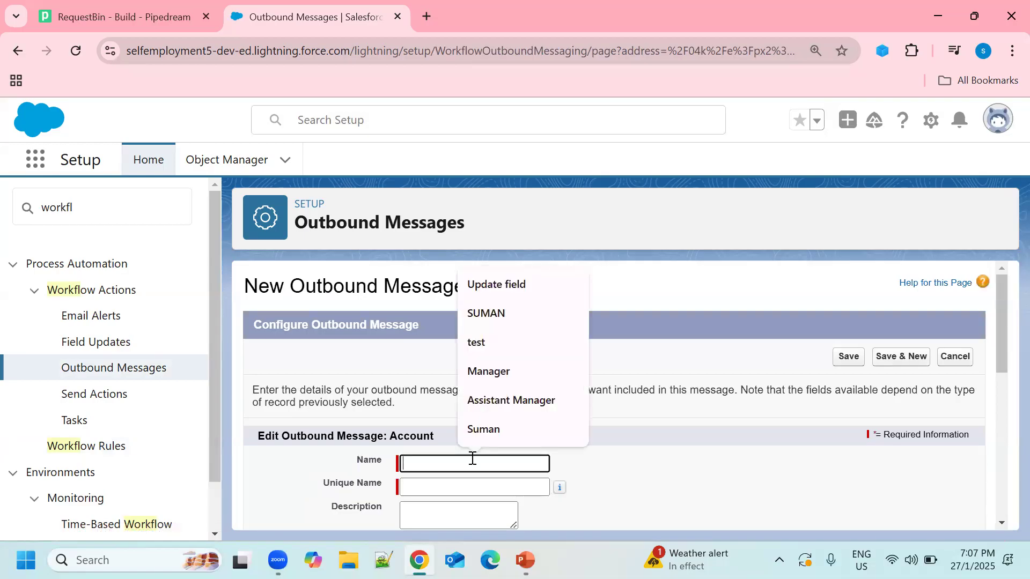
{"action": "type", "text": "U"}
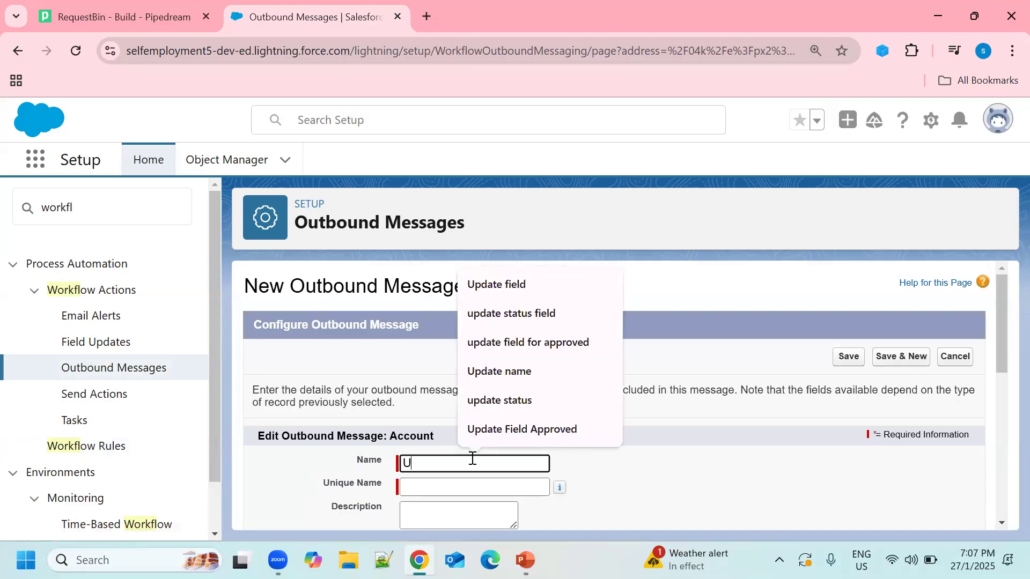
{"action": "type", "text": "otb"}
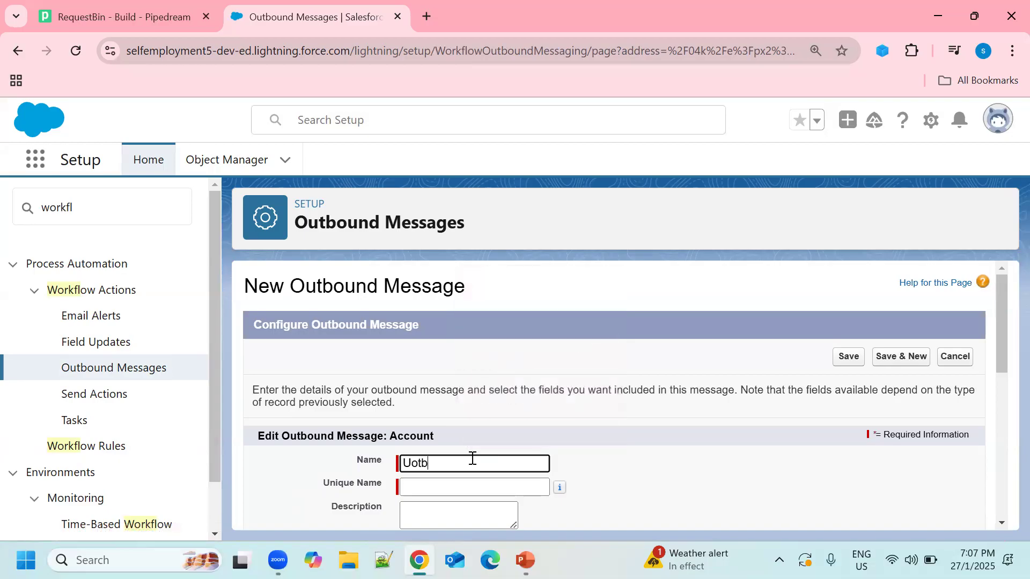
{"action": "type", "text": "ound message"}
{"action": "left_click", "coordinate": [418, 464]}
{"action": "key", "text": "BackSpace"}
{"action": "key", "text": "BackSpace"}
{"action": "type", "text": "Ou"}
{"action": "scroll", "coordinate": [437, 463], "scroll_direction": "down", "scroll_amount": 1}
{"action": "left_click", "coordinate": [508, 382]}
{"action": "type", "text": "on acc"}
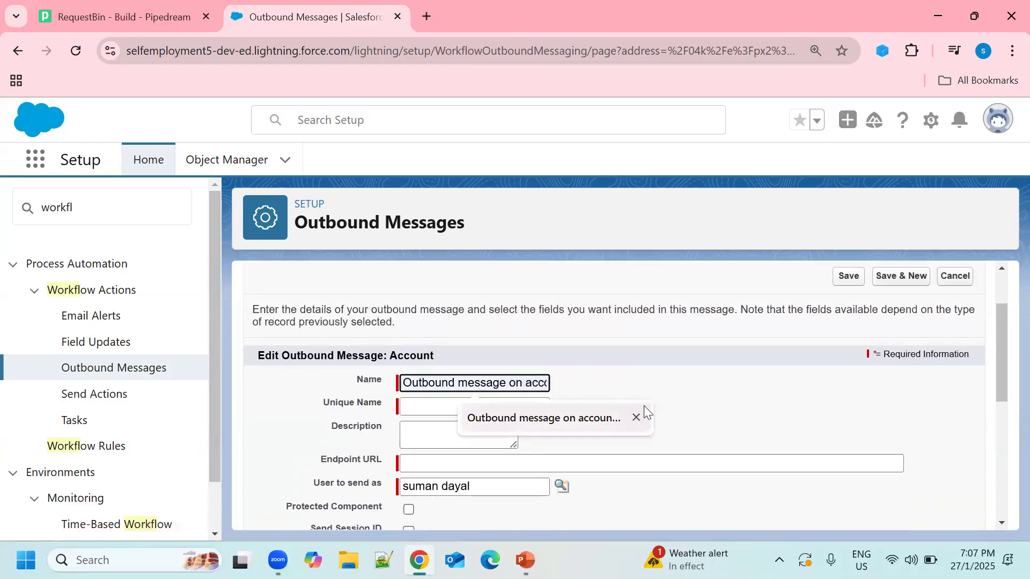
{"action": "key", "text": "BackSpace"}
{"action": "key", "text": "BackSpace"}
{"action": "key", "text": "BackSpace"}
{"action": "key", "text": "BackSpace"}
{"action": "key", "text": "BackSpace"}
{"action": "key", "text": "BackSpace"}
{"action": "type", "text": "for demo"}
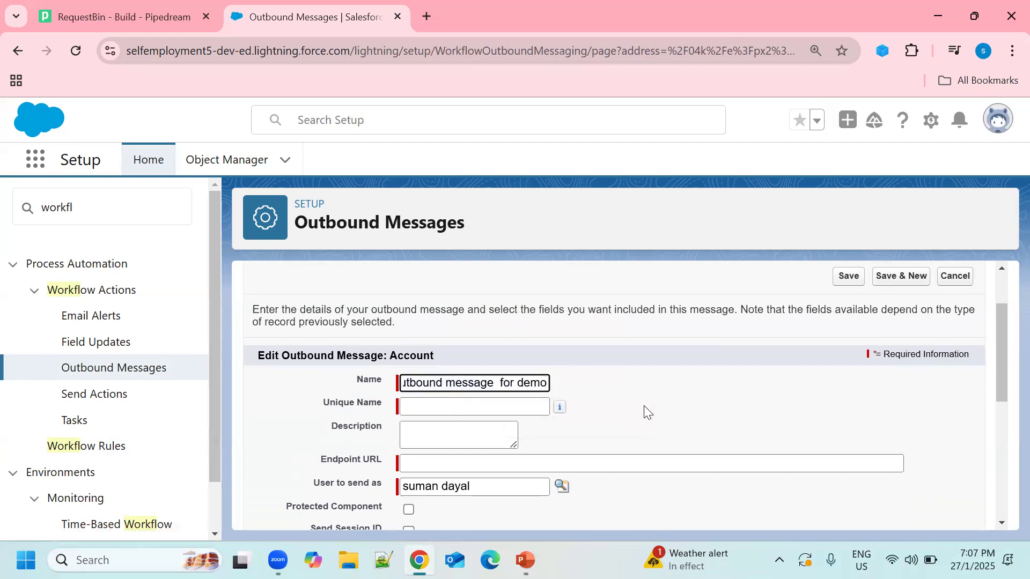
{"action": "left_click", "coordinate": [542, 407]}
Switch to the Pipedream RequestBin and copy the unique URL that triggers its workflow
{"action": "scroll", "coordinate": [595, 392], "scroll_direction": "down", "scroll_amount": 1}
{"action": "scroll", "coordinate": [590, 397], "scroll_direction": "down", "scroll_amount": 3}
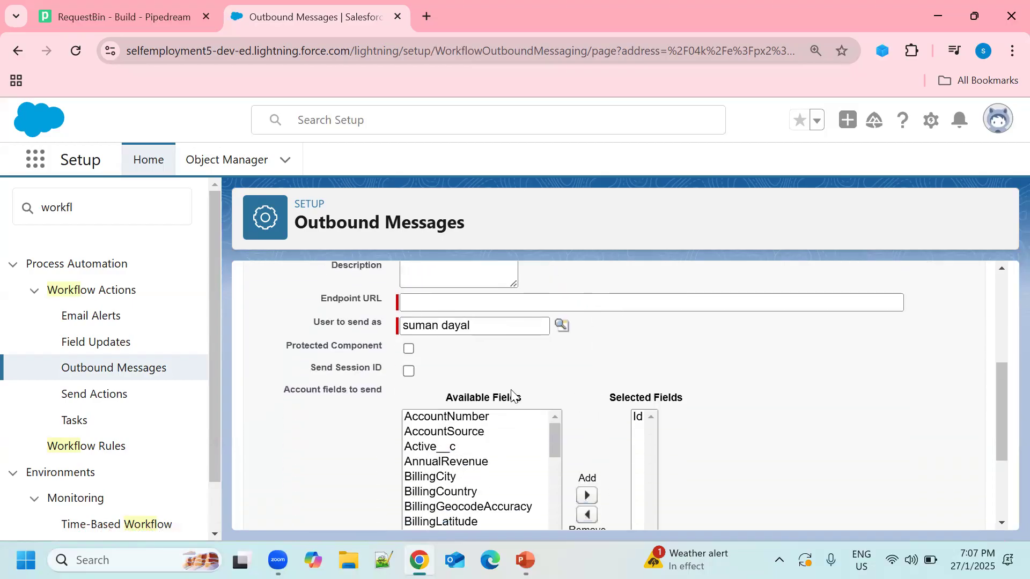
{"action": "left_click", "coordinate": [402, 304]}
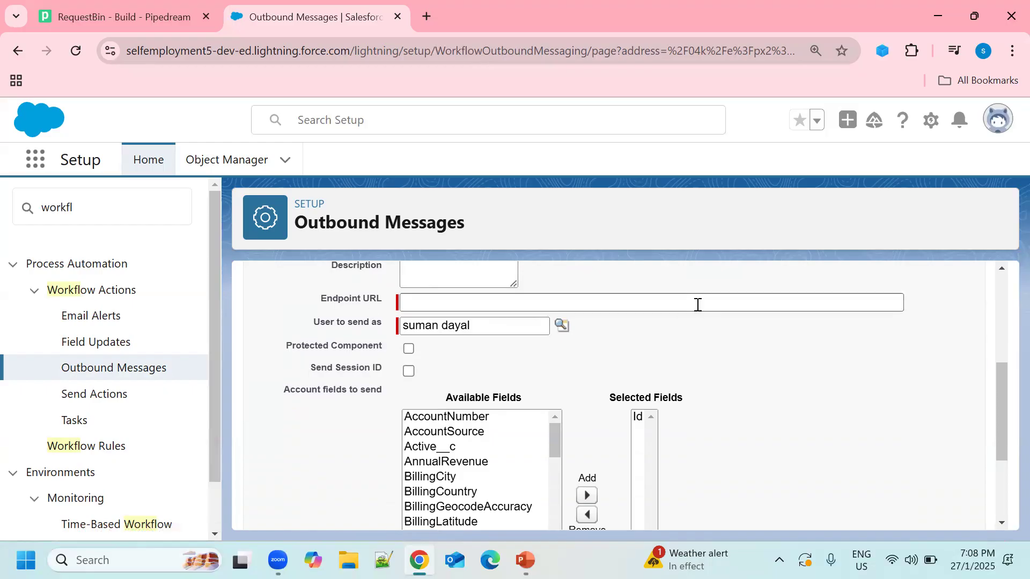
{"action": "left_click", "coordinate": [135, 17]}
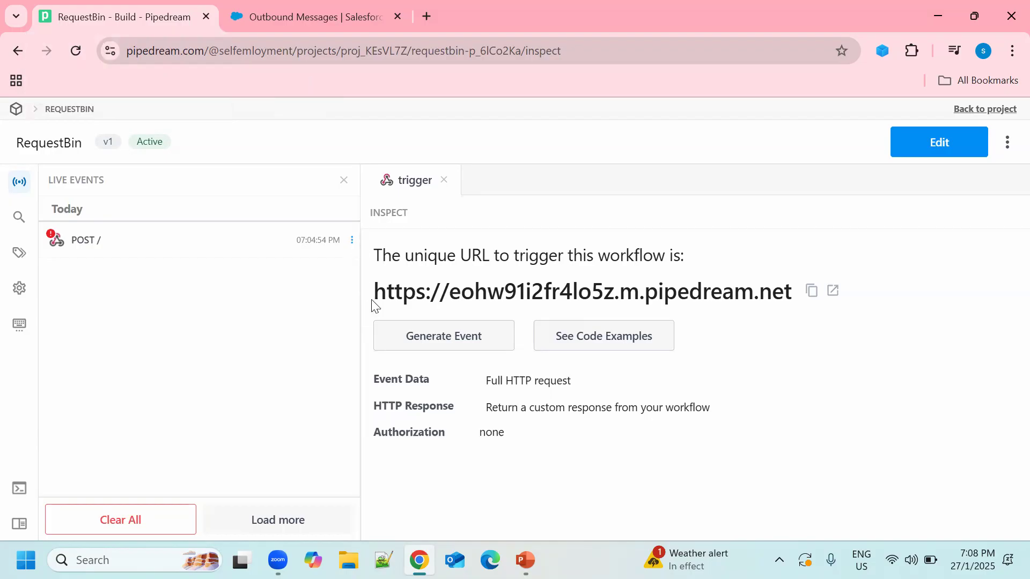
{"action": "left_click_drag", "start_coordinate": [375, 294], "coordinate": [791, 297]}
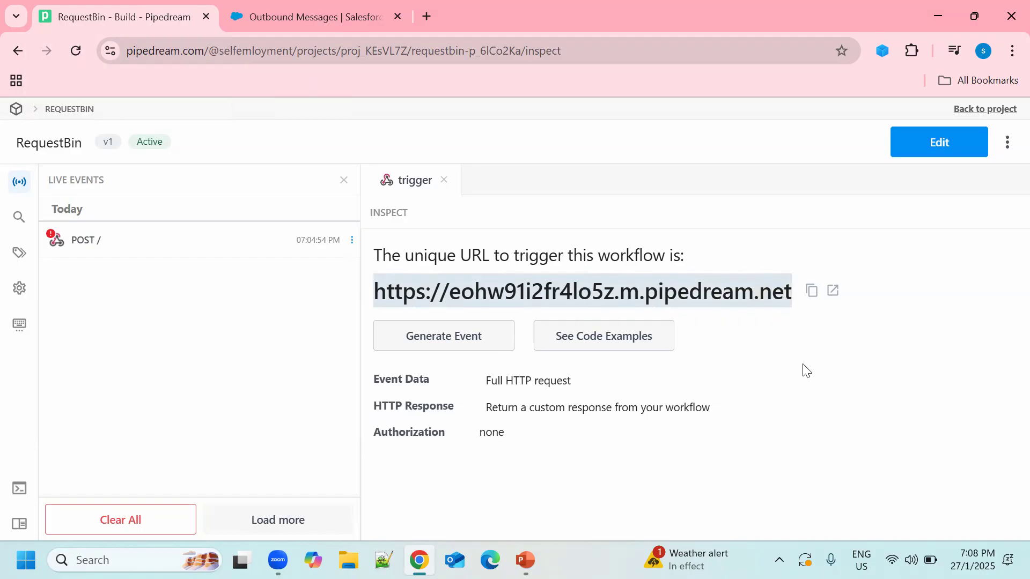
{"action": "left_click", "coordinate": [811, 291]}
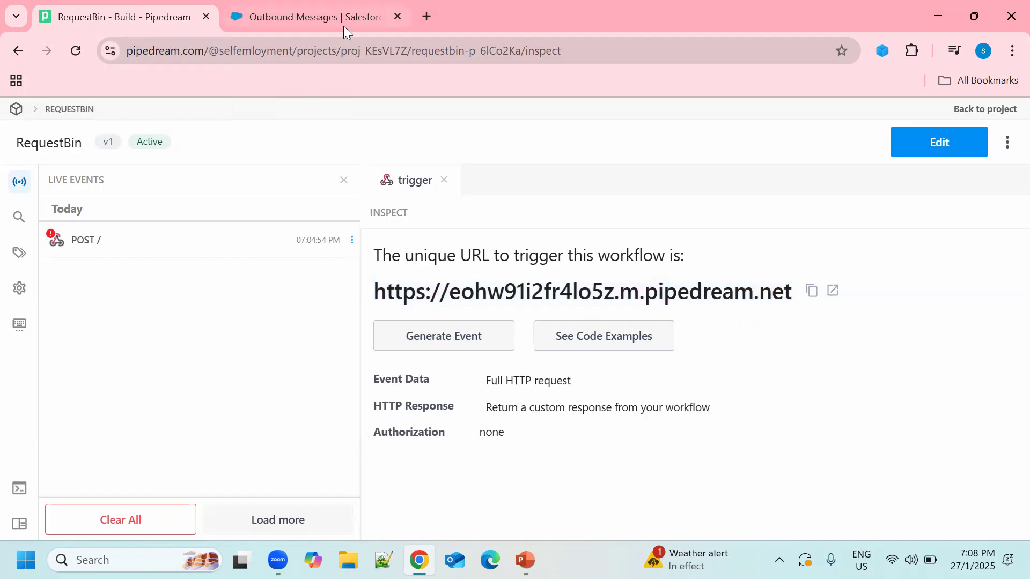
Return to Salesforce and paste the copied Pipedream URL as the outbound message's Endpoint URL
{"action": "left_click", "coordinate": [340, 16]}
{"action": "left_click", "coordinate": [495, 301]}
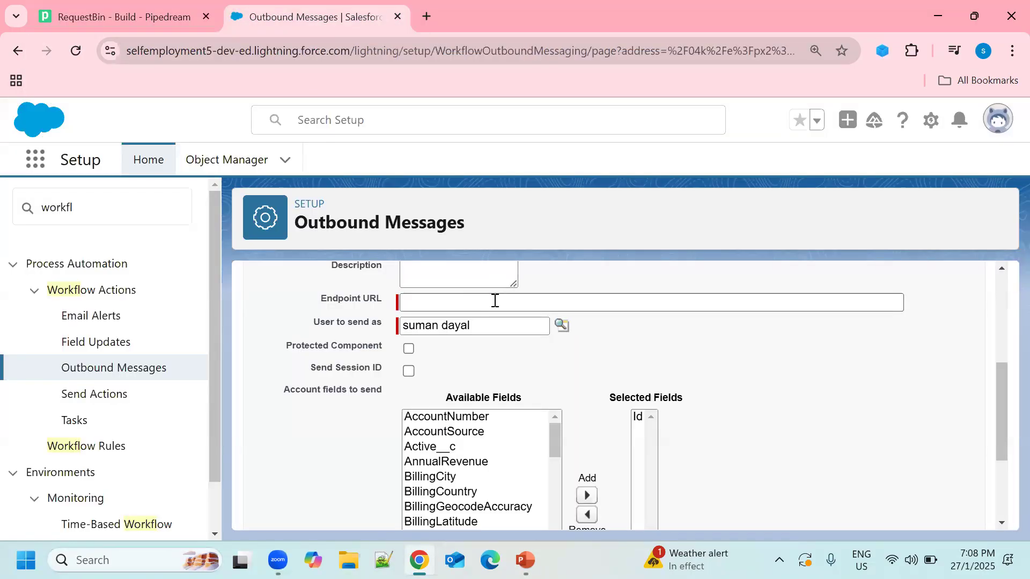
{"action": "left_click", "coordinate": [495, 301]}
{"action": "key", "text": "ctrl+v"}
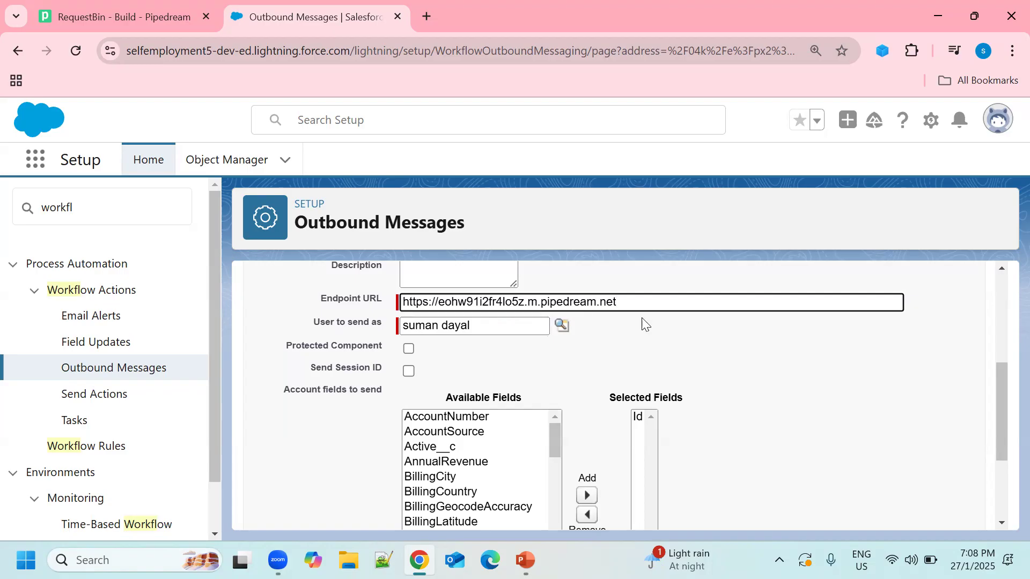
{"action": "left_click", "coordinate": [131, 11]}
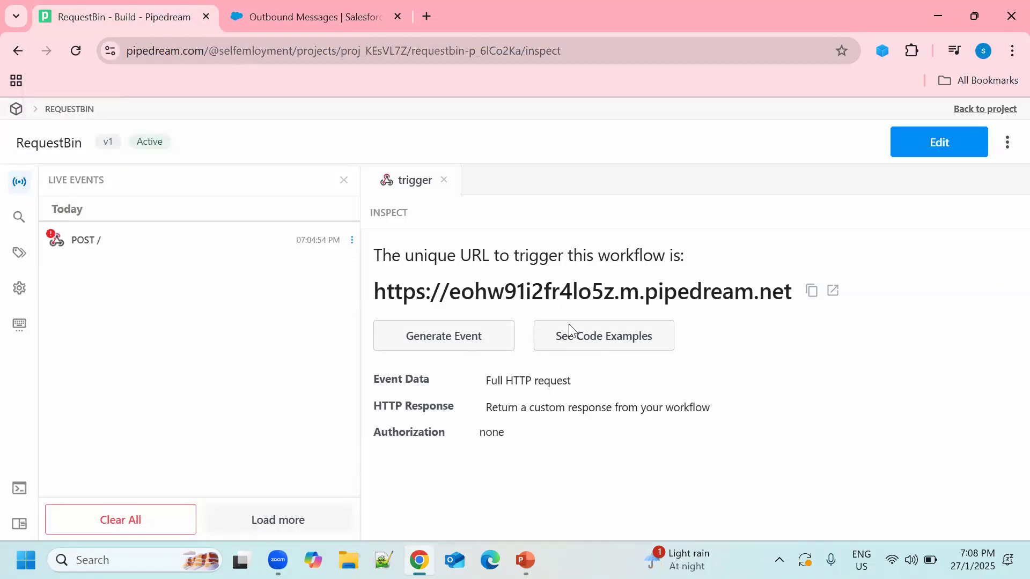
{"action": "left_click", "coordinate": [336, 18]}
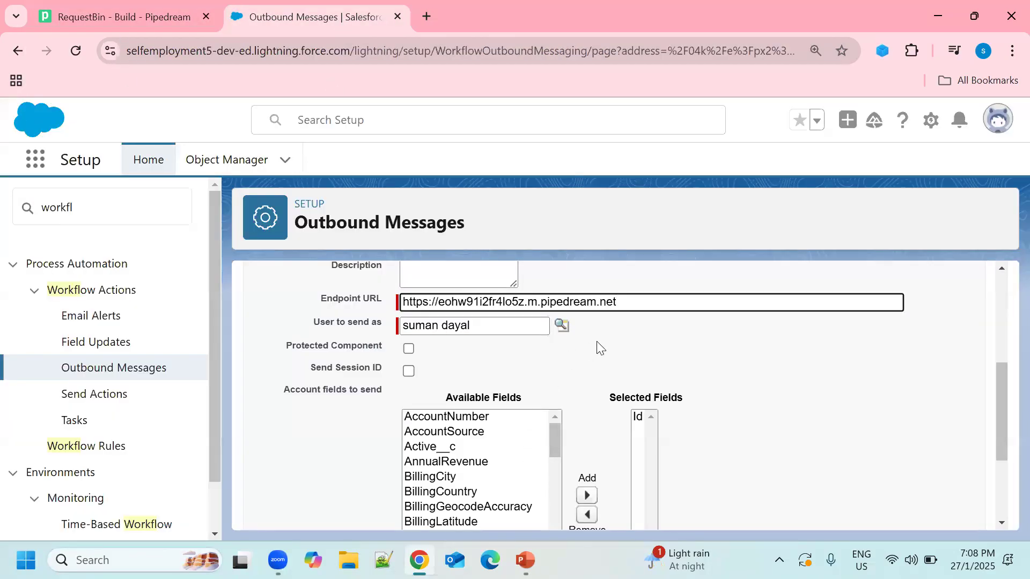
Add the Account's Name field to the fields sent by the outbound message and save the message
{"action": "scroll", "coordinate": [597, 341], "scroll_direction": "down", "scroll_amount": 2}
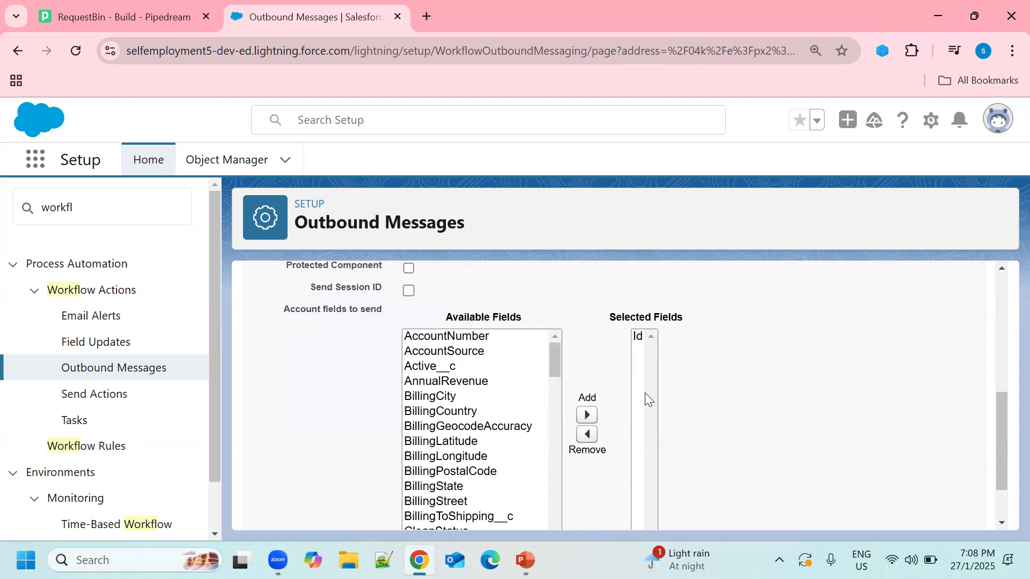
{"action": "scroll", "coordinate": [469, 397], "scroll_direction": "down", "scroll_amount": 3}
{"action": "scroll", "coordinate": [470, 401], "scroll_direction": "down", "scroll_amount": 3}
{"action": "scroll", "coordinate": [469, 401], "scroll_direction": "down", "scroll_amount": 3}
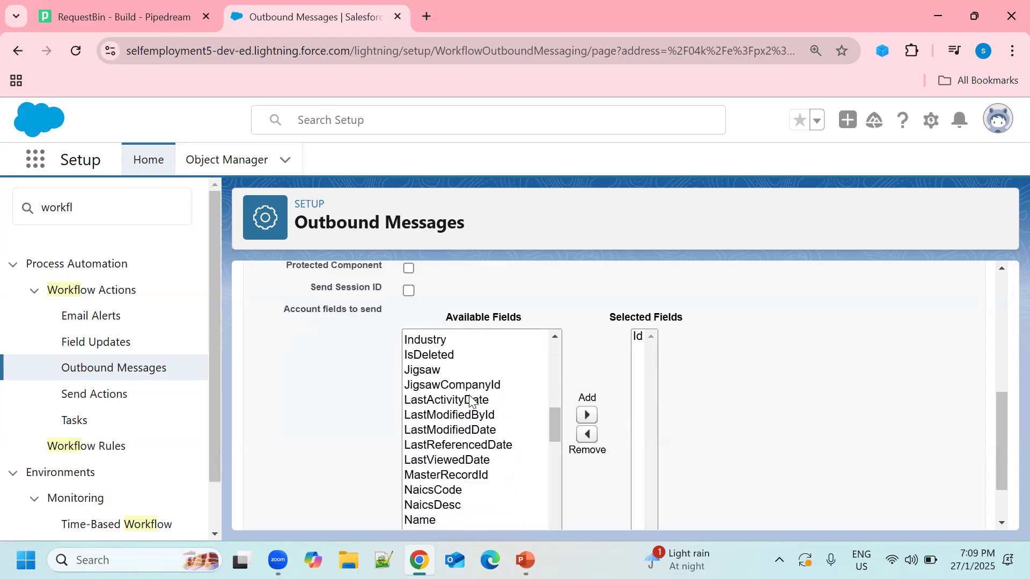
{"action": "left_click", "coordinate": [426, 441]}
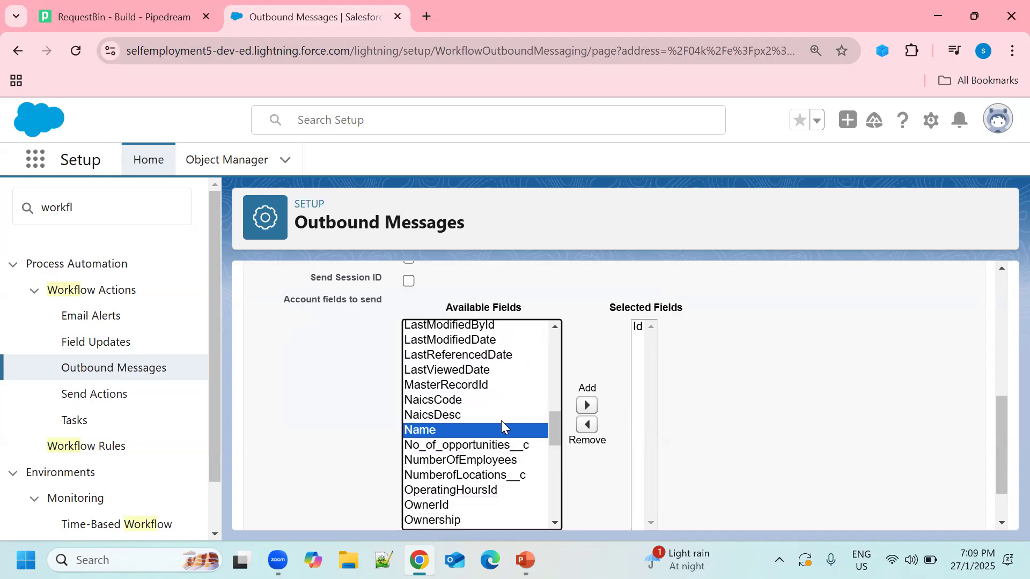
{"action": "left_click", "coordinate": [587, 406]}
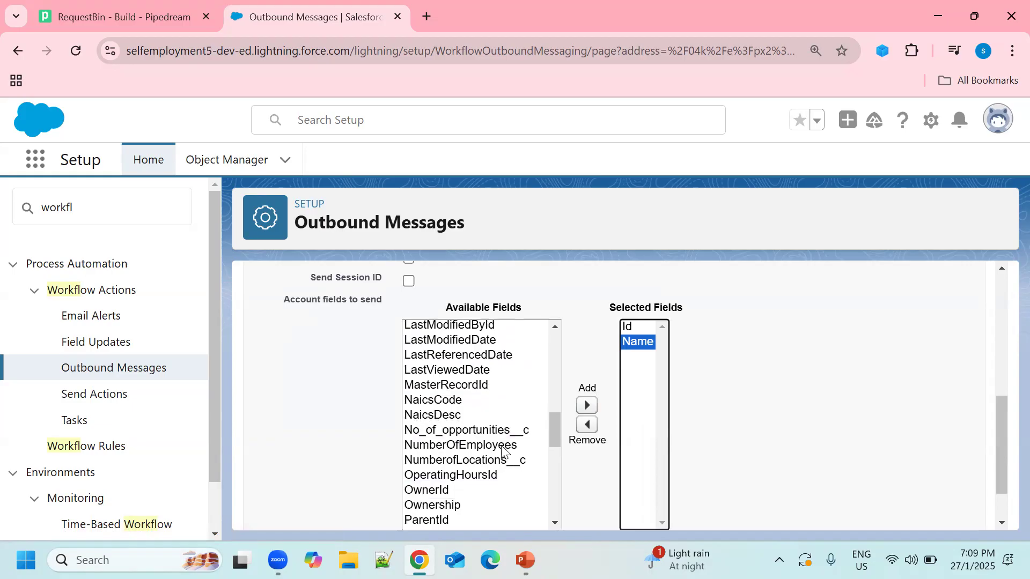
{"action": "scroll", "coordinate": [727, 404], "scroll_direction": "down", "scroll_amount": 1}
{"action": "scroll", "coordinate": [726, 400], "scroll_direction": "up", "scroll_amount": 5}
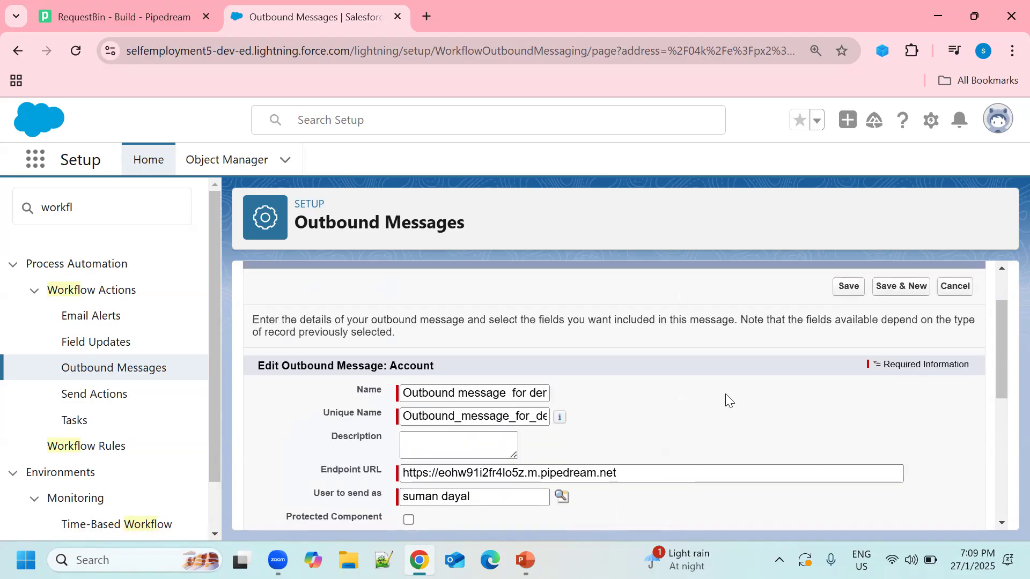
{"action": "left_click", "coordinate": [850, 289]}
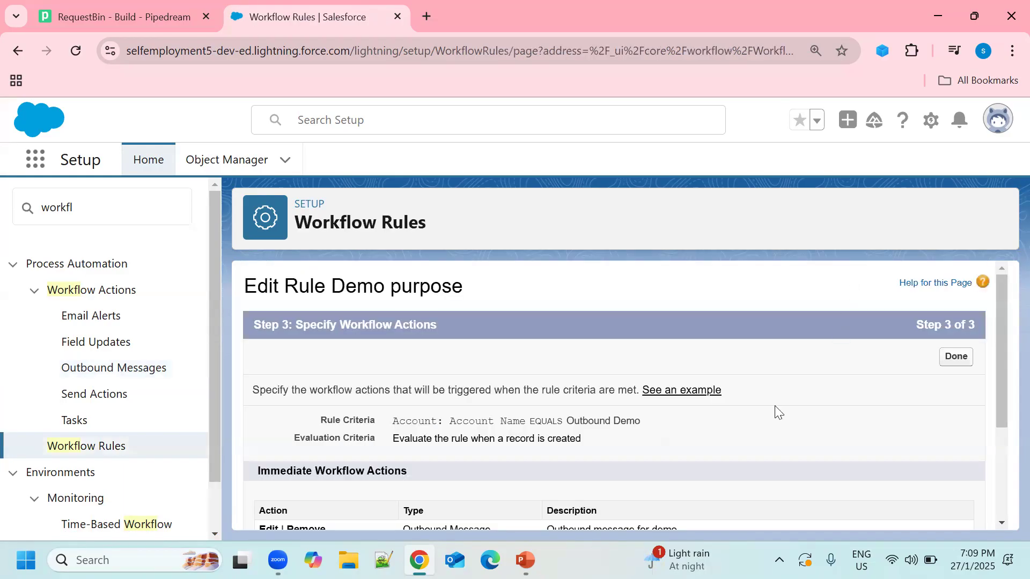
Finish specifying the workflow actions and activate the "Demo purpose" workflow rule
{"action": "scroll", "coordinate": [776, 410], "scroll_direction": "down", "scroll_amount": 3}
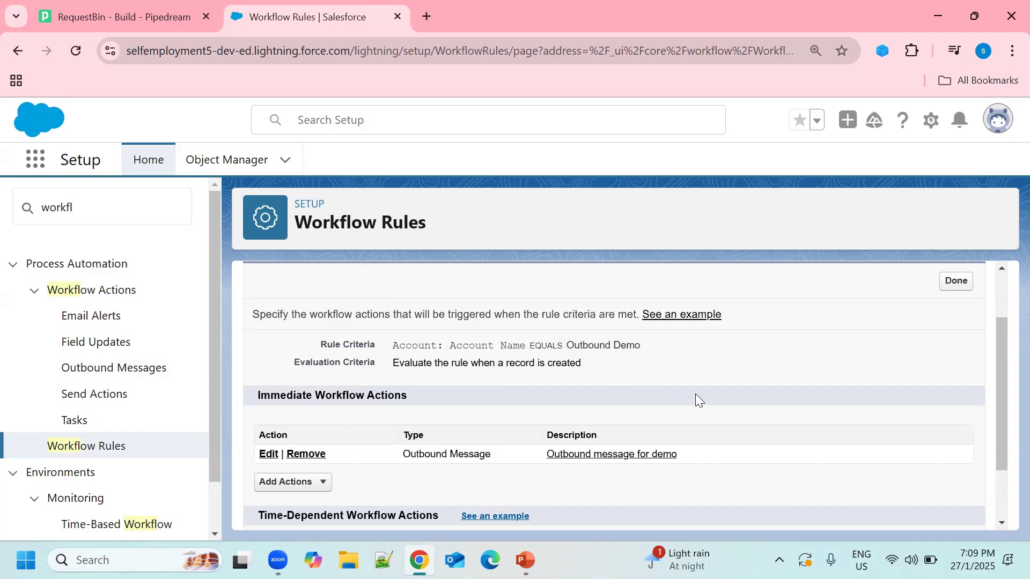
{"action": "left_click", "coordinate": [956, 282]}
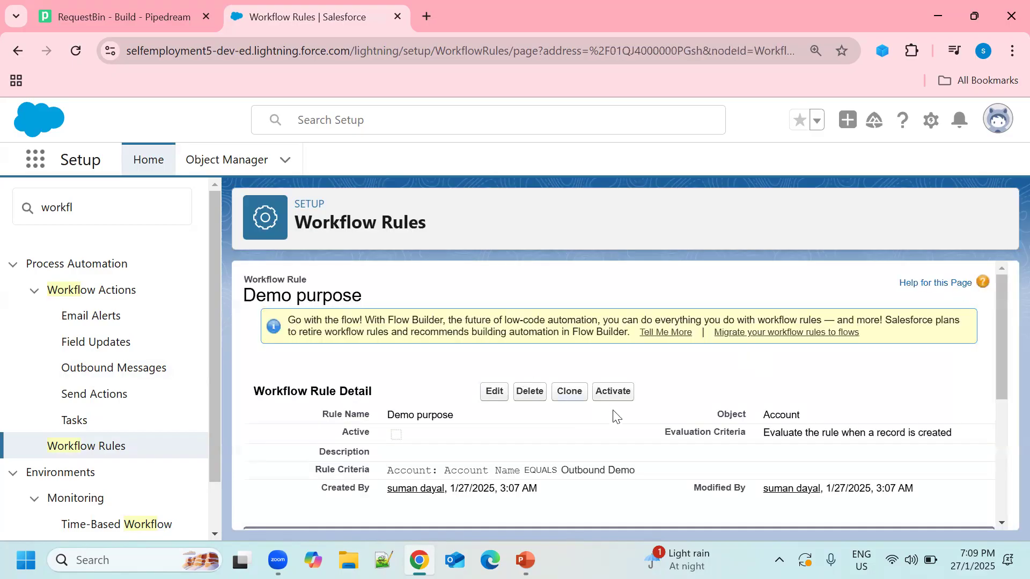
{"action": "left_click", "coordinate": [615, 397]}
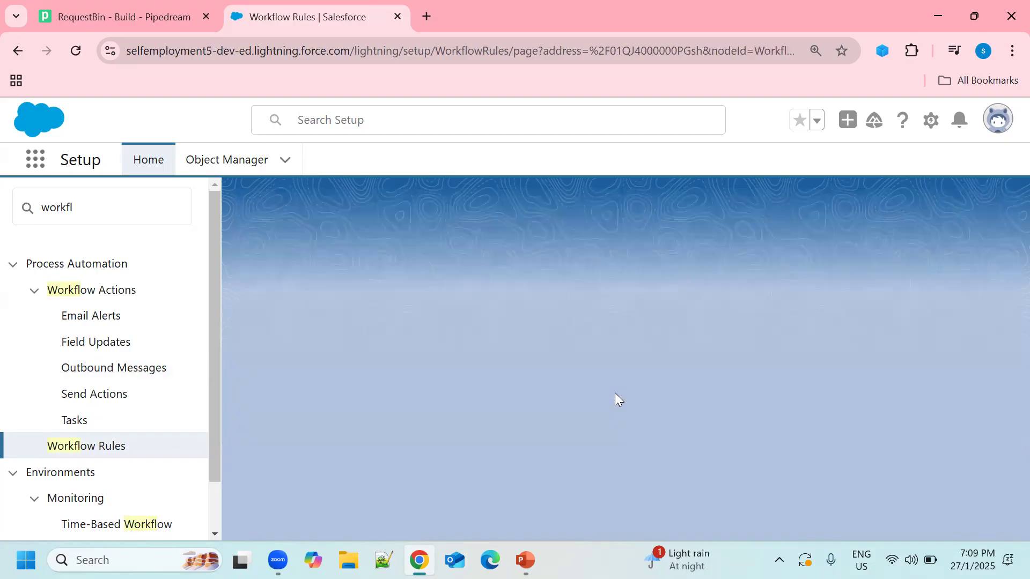
{"action": "scroll", "coordinate": [617, 398], "scroll_direction": "down", "scroll_amount": 3}
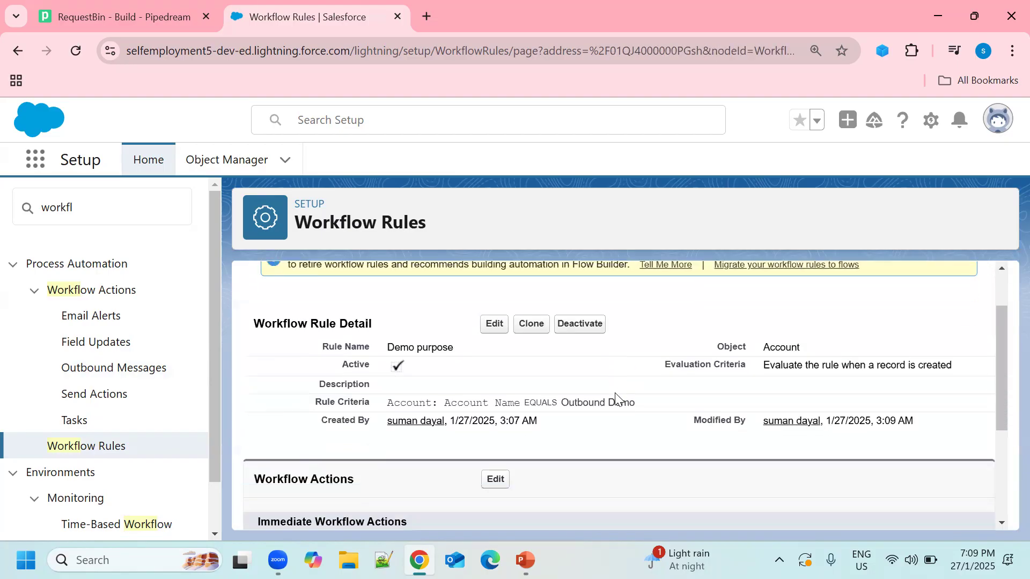
{"action": "scroll", "coordinate": [618, 398], "scroll_direction": "up", "scroll_amount": 3}
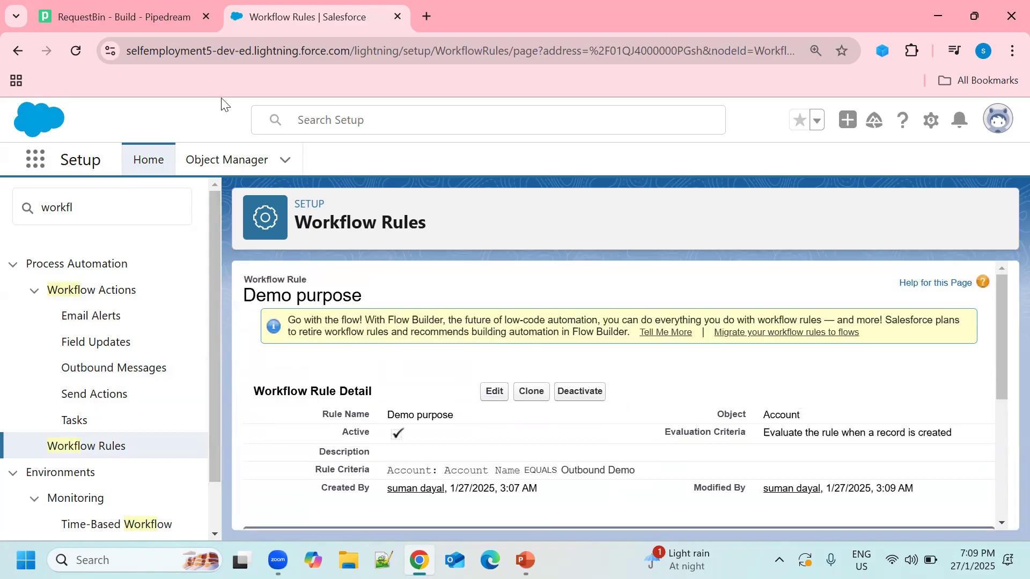
Open Setup in a separate browser tab and go from there to the Accounts list through the App Launcher
{"action": "left_click", "coordinate": [931, 120]}
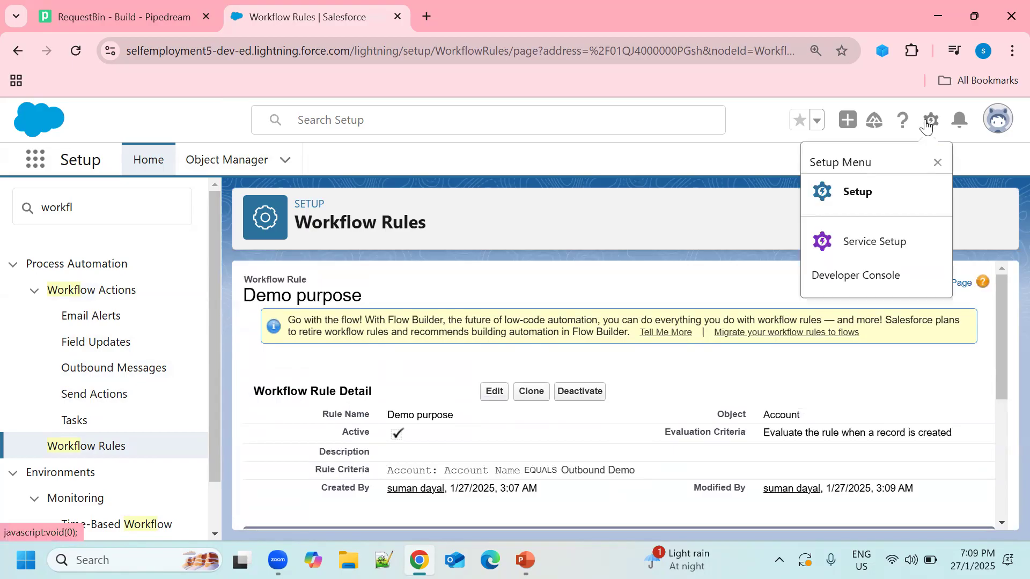
{"action": "left_click", "coordinate": [852, 198]}
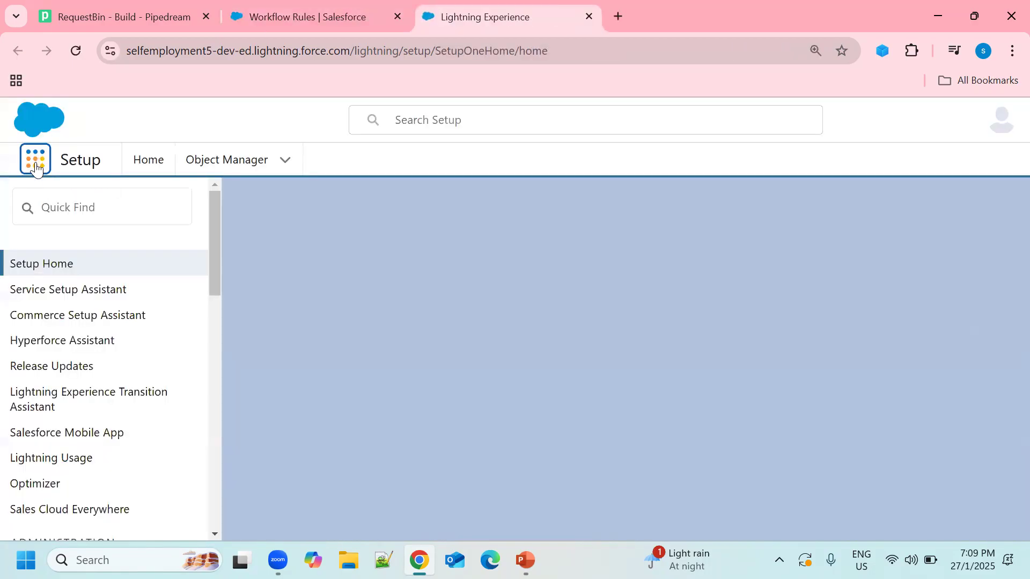
{"action": "left_click", "coordinate": [35, 168]}
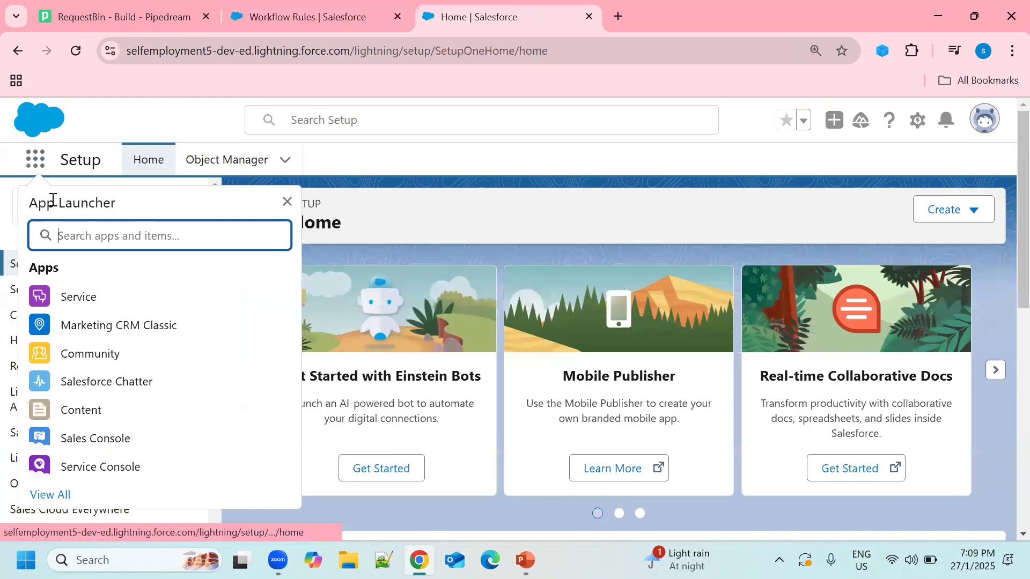
{"action": "type", "text": "Acco"}
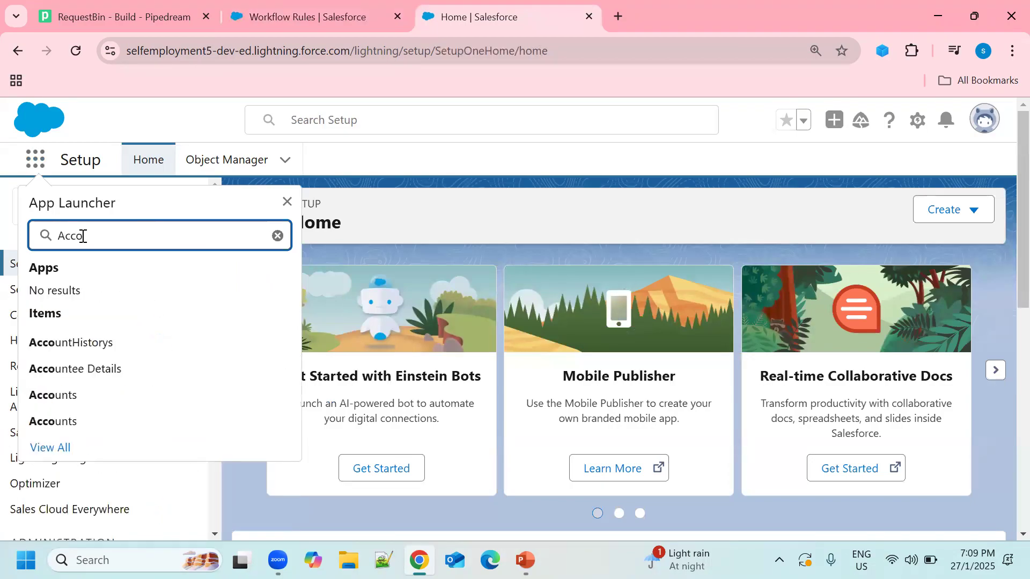
{"action": "left_click", "coordinate": [72, 396]}
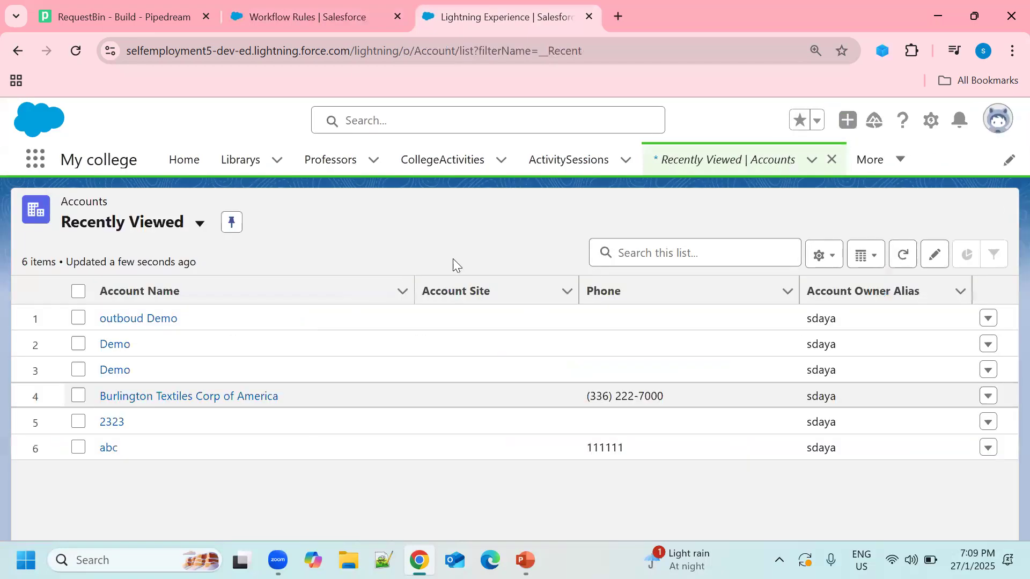
Create and save a new account named "Outbound Demo"
{"action": "left_click", "coordinate": [814, 212]}
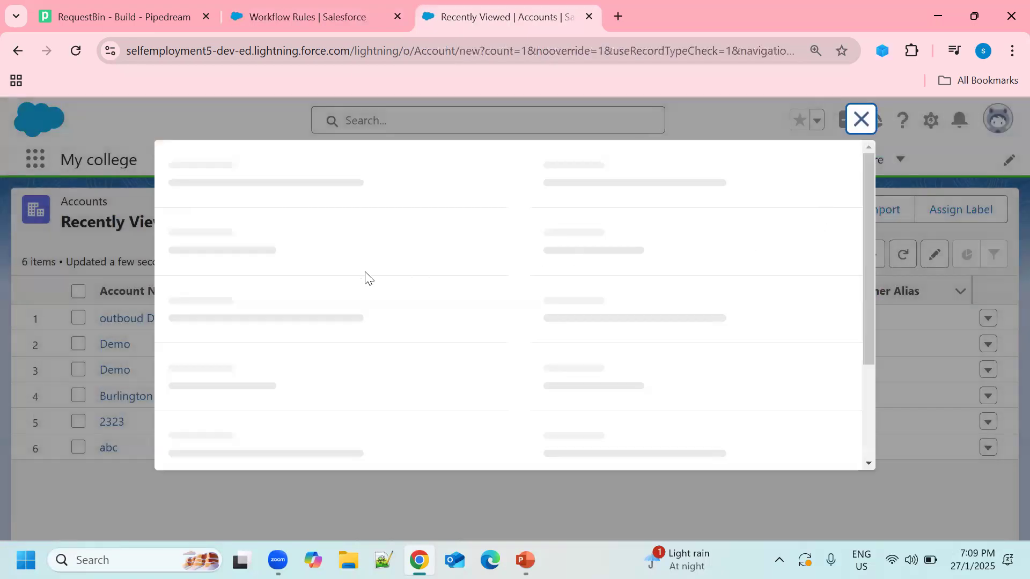
{"action": "type", "text": "Out"}
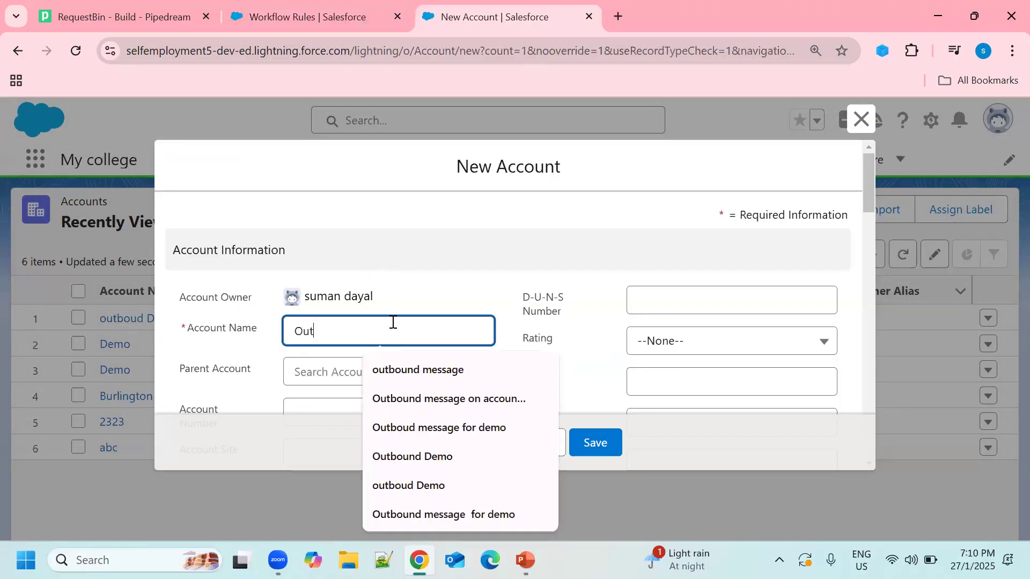
{"action": "type", "text": "bound"}
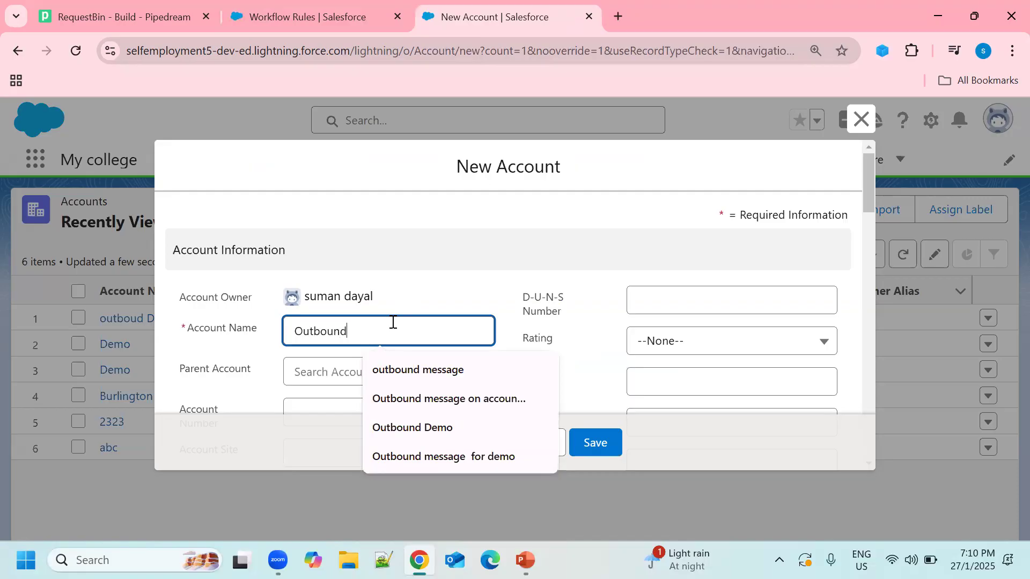
{"action": "type", "text": " Demo"}
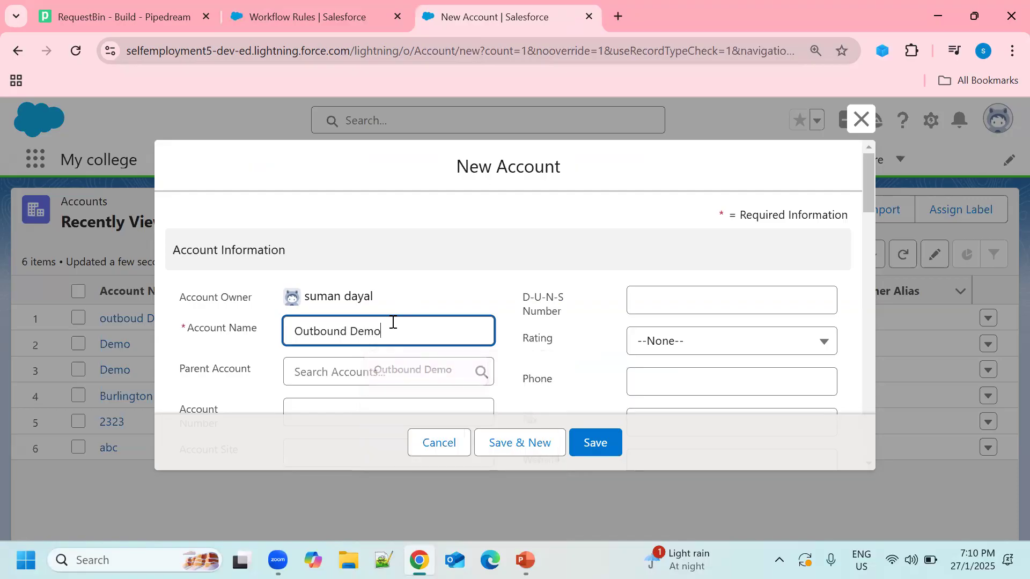
{"action": "left_click", "coordinate": [594, 444]}
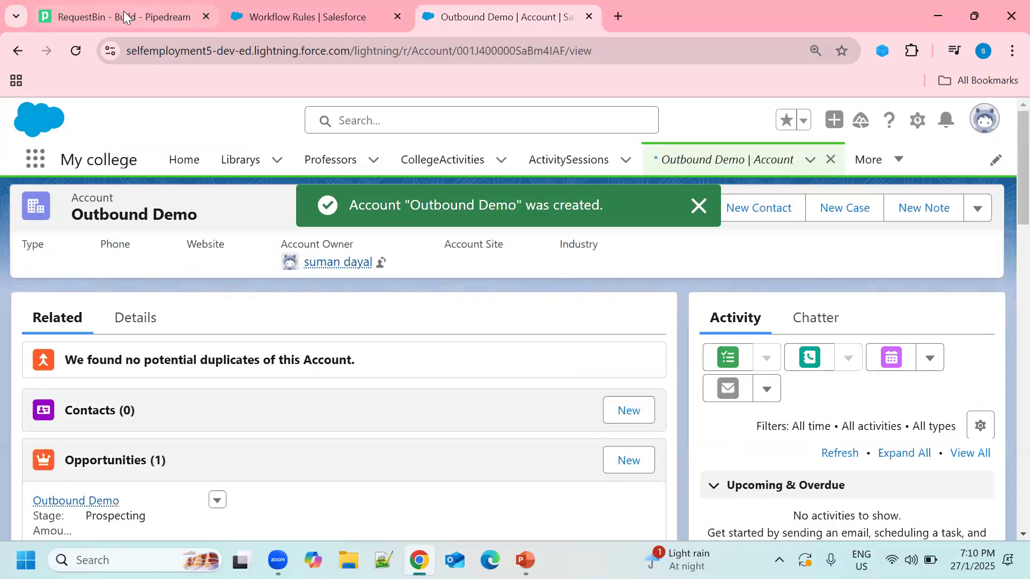
Switch to the Pipedream RequestBin, examine the new POST event's XML body for the account's object type and name, and return to the Salesforce workflow rule
{"action": "left_click", "coordinate": [124, 16]}
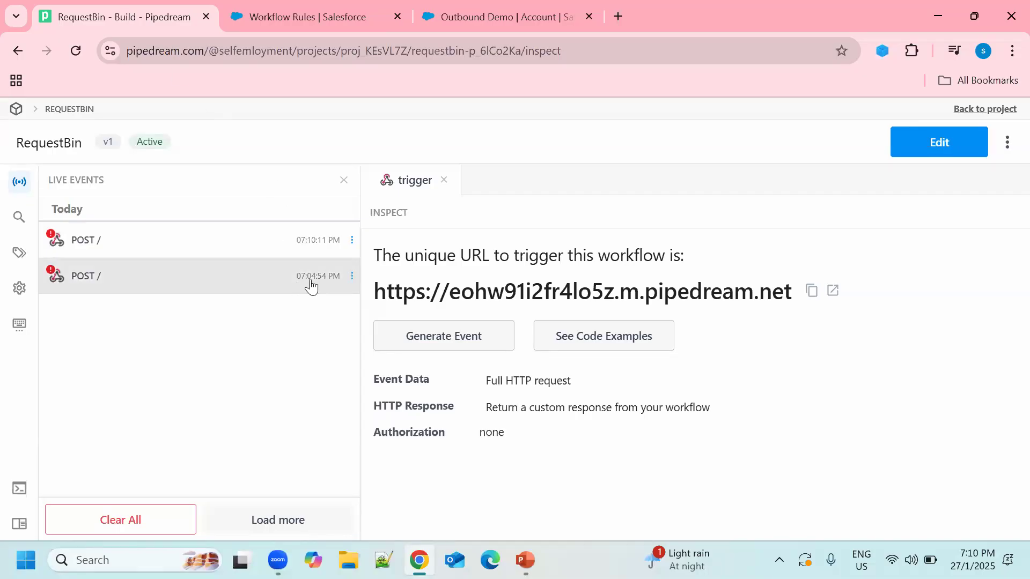
{"action": "left_click", "coordinate": [83, 248]}
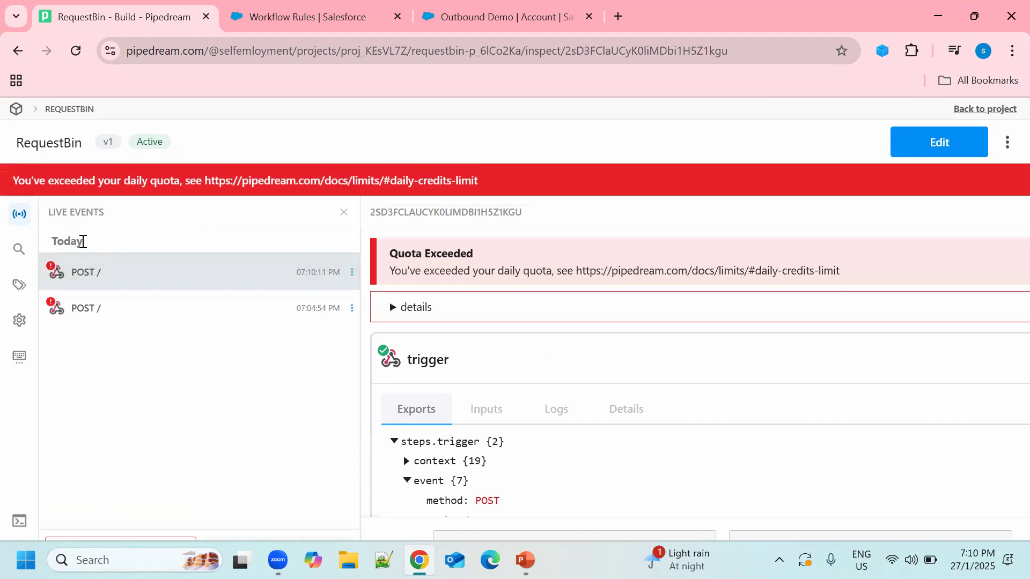
{"action": "scroll", "coordinate": [638, 396], "scroll_direction": "down", "scroll_amount": 6}
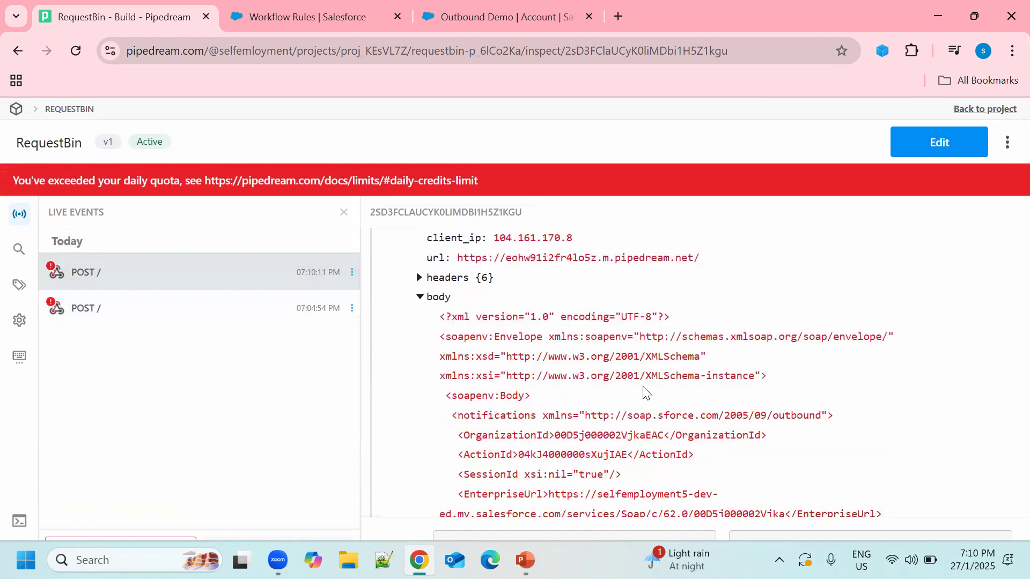
{"action": "scroll", "coordinate": [644, 389], "scroll_direction": "down", "scroll_amount": 3}
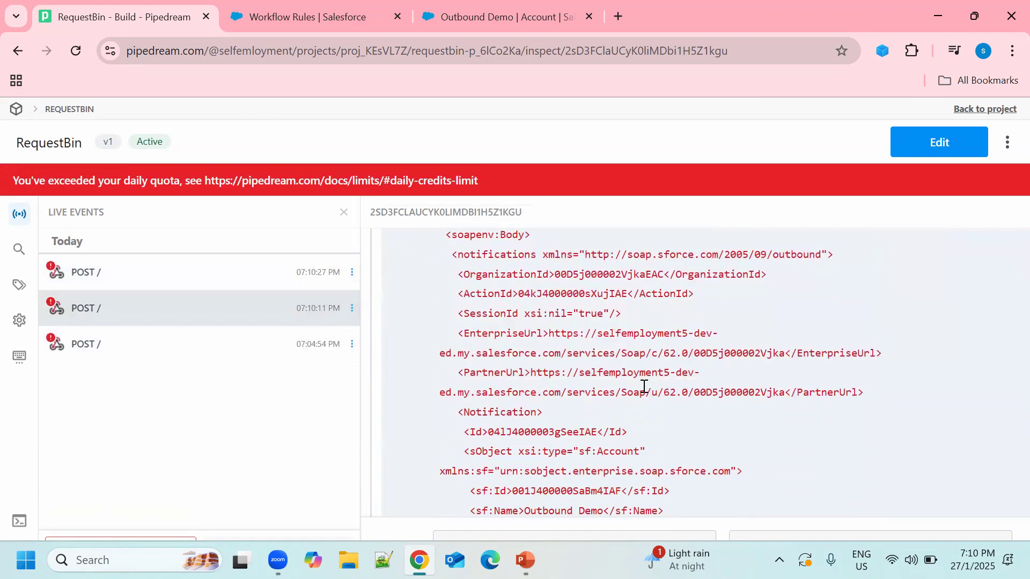
{"action": "scroll", "coordinate": [644, 386], "scroll_direction": "down", "scroll_amount": 3}
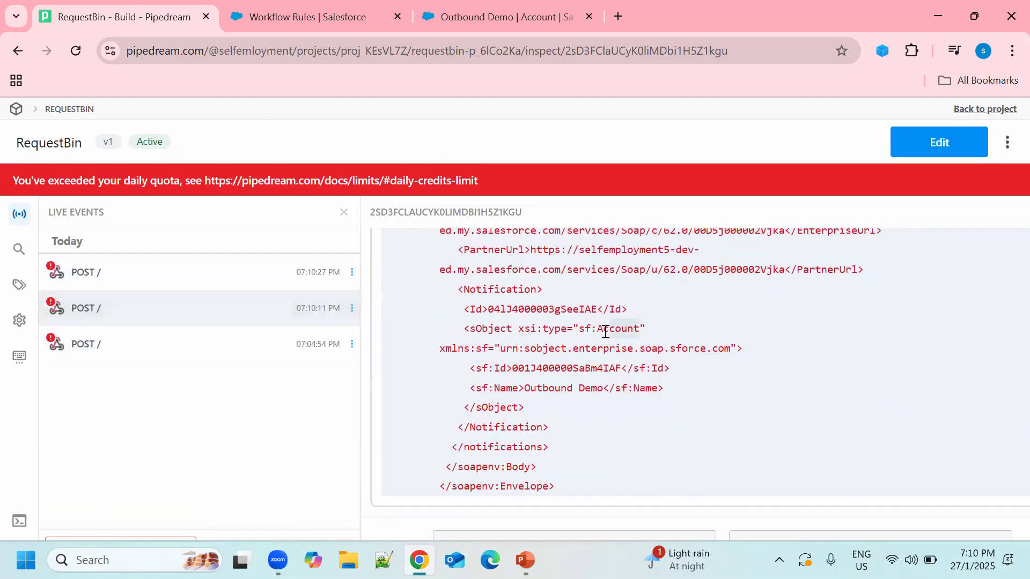
{"action": "scroll", "coordinate": [621, 375], "scroll_direction": "down", "scroll_amount": 7}
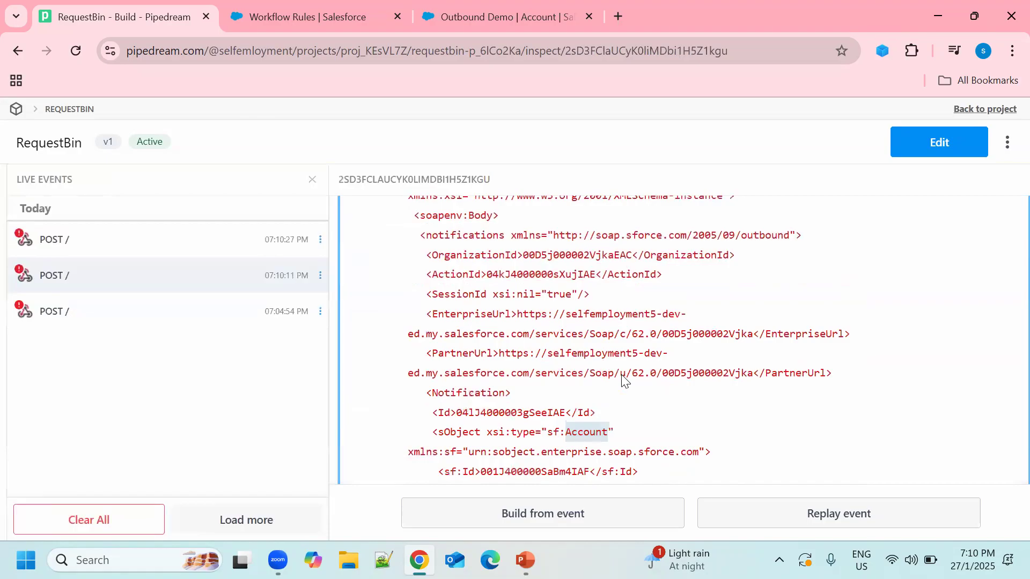
{"action": "scroll", "coordinate": [621, 374], "scroll_direction": "down", "scroll_amount": 3}
{"action": "left_click_drag", "start_coordinate": [601, 360], "coordinate": [492, 359]}
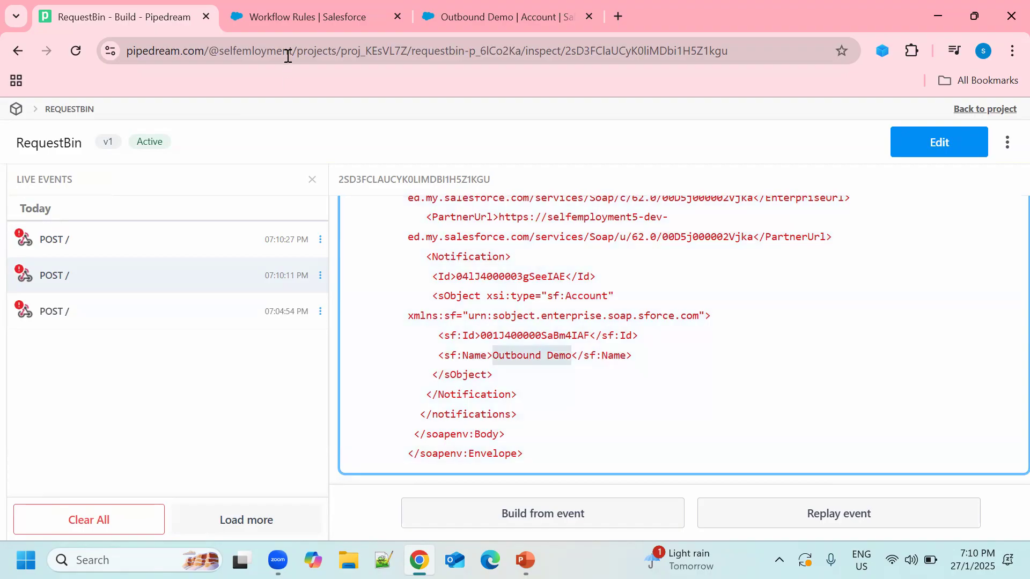
{"action": "left_click", "coordinate": [325, 16]}
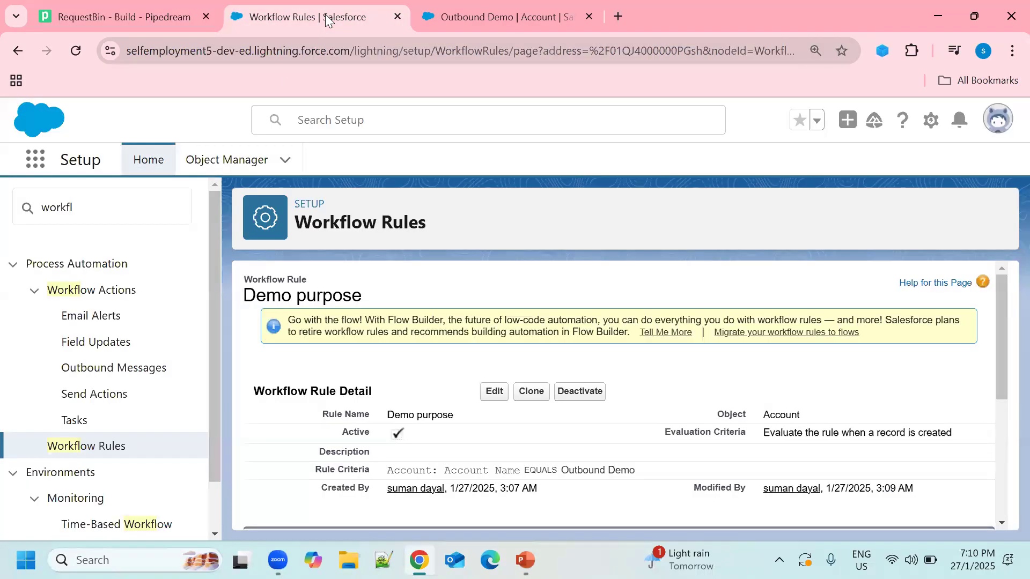